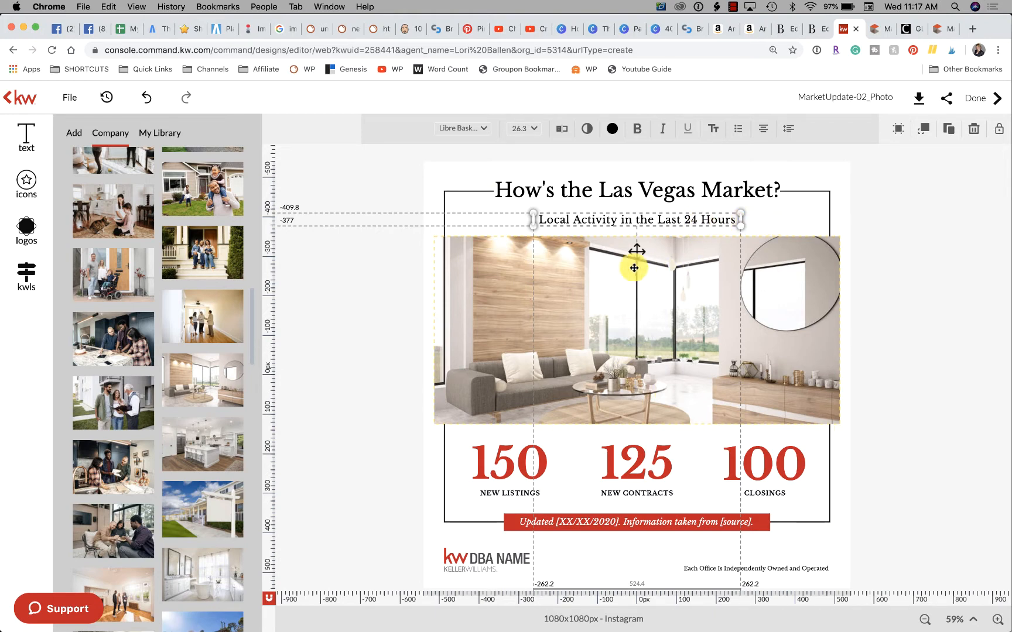
Step: Switch to the Las Vegas MLS Matrix page and examine the 24-hour Market Watch counts and property type choices
click(472, 506)
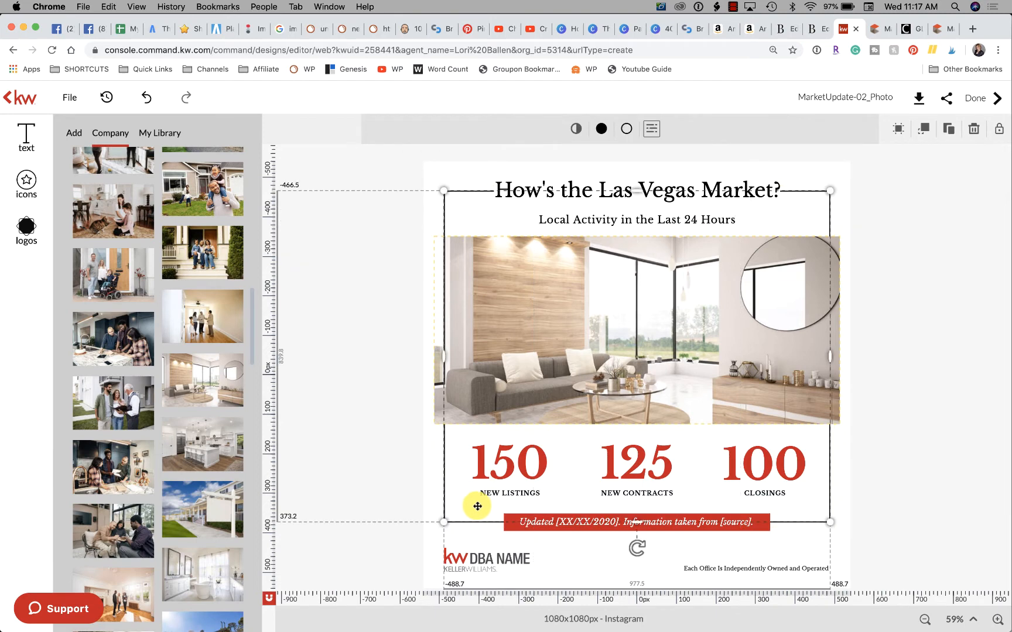
click(513, 467)
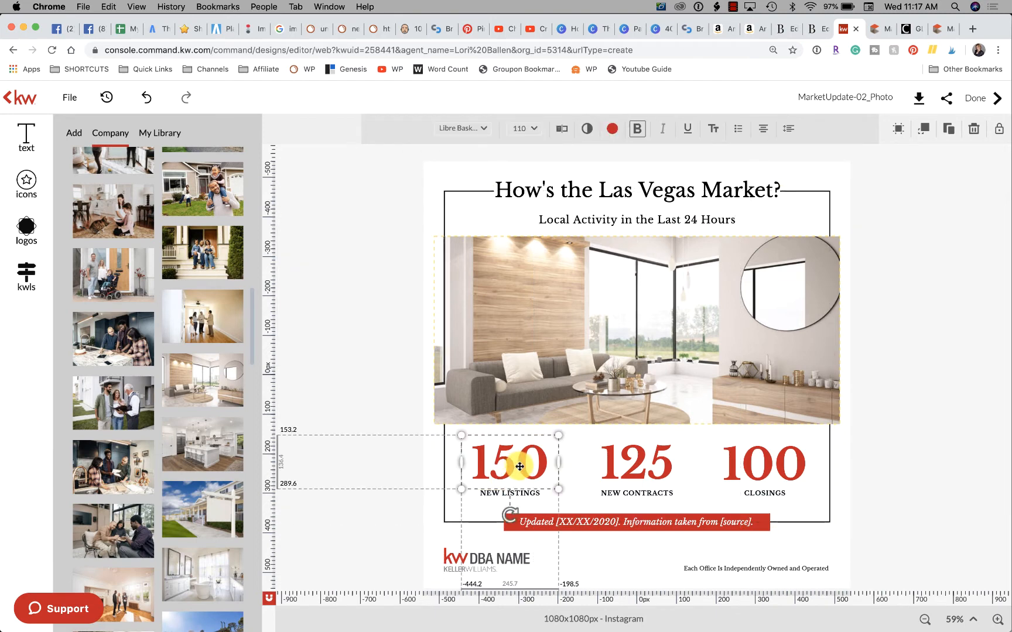
click(878, 30)
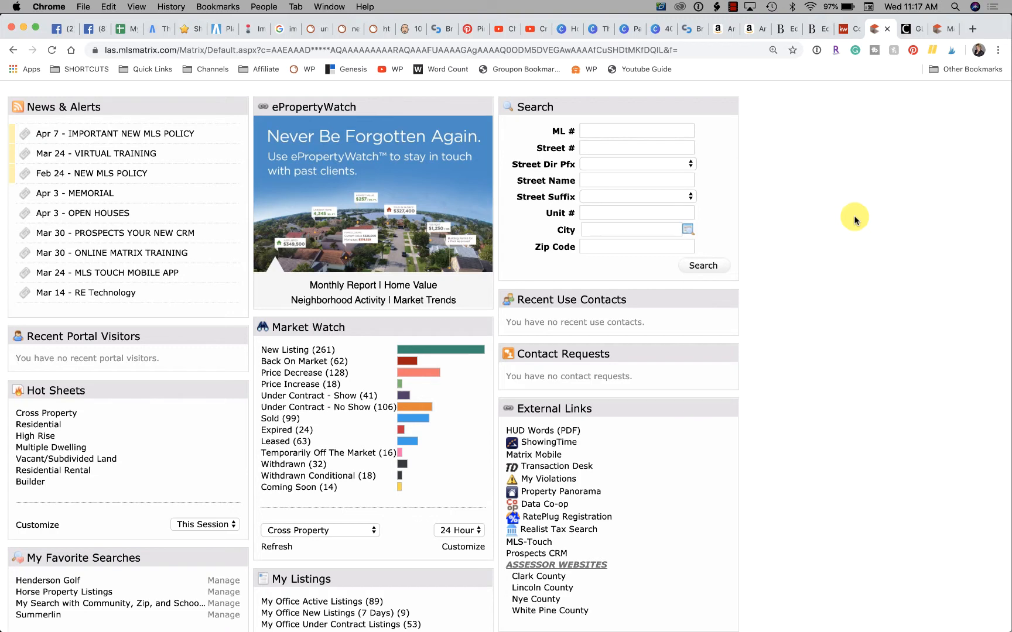
scroll(413, 289, down, 2)
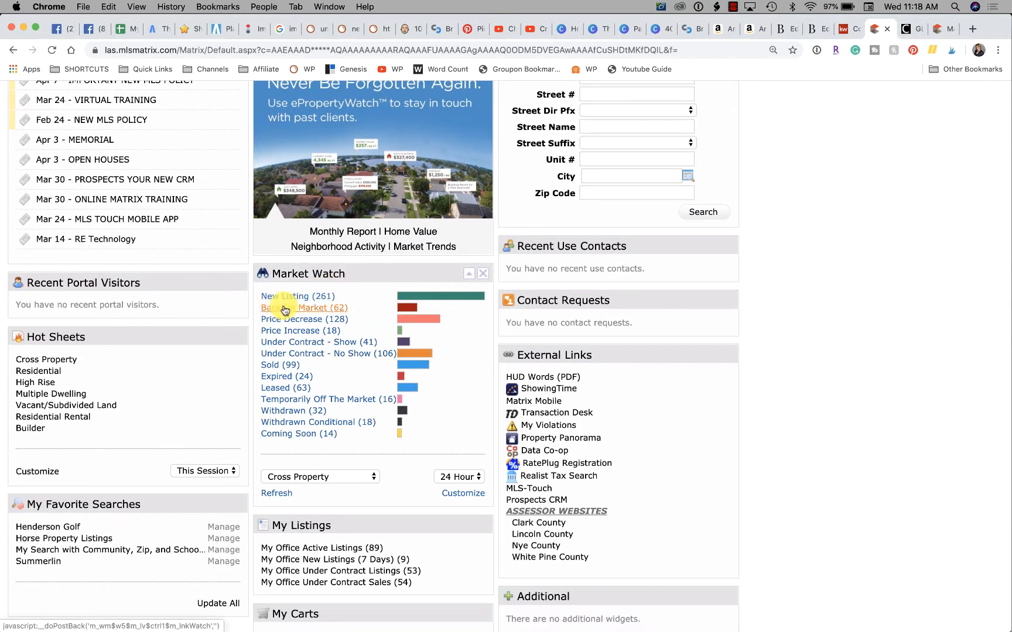
click(468, 481)
click(377, 482)
click(341, 479)
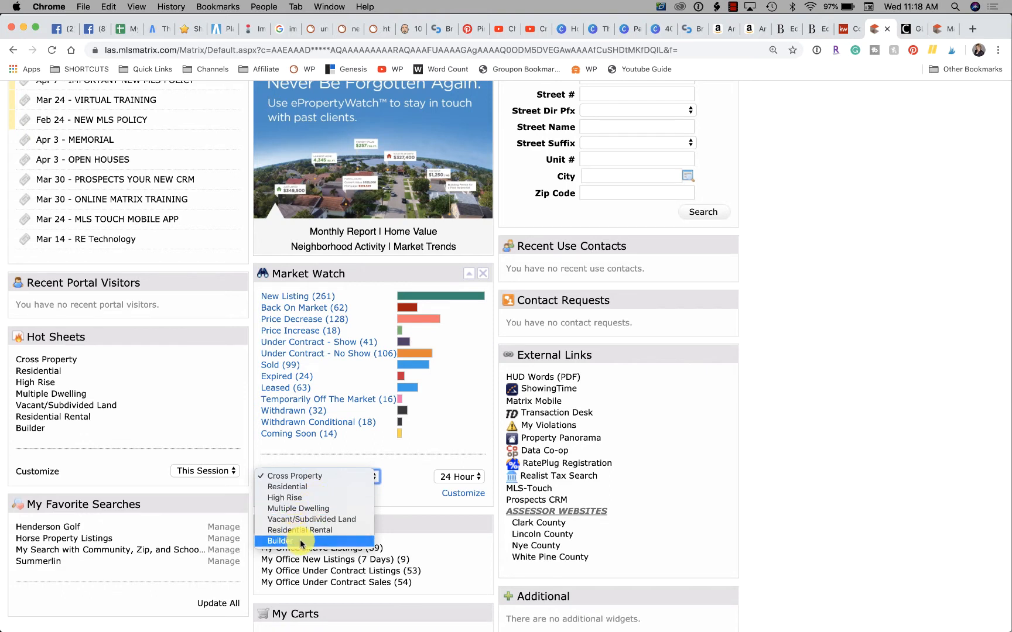
click(410, 496)
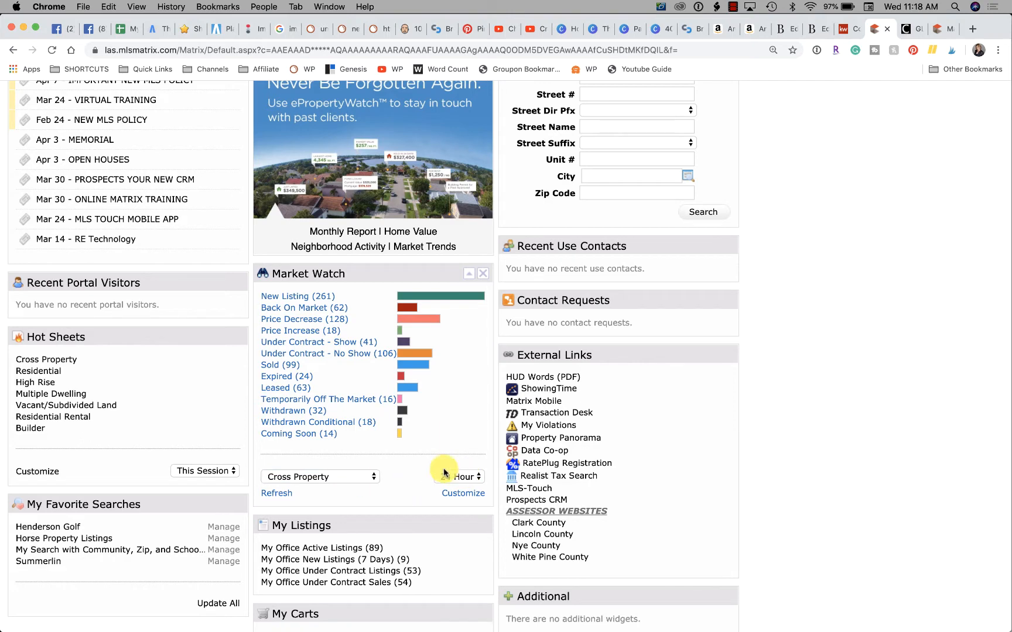
Step: Return to the KW design editor and set the New Listings figure to 261
click(909, 29)
click(840, 31)
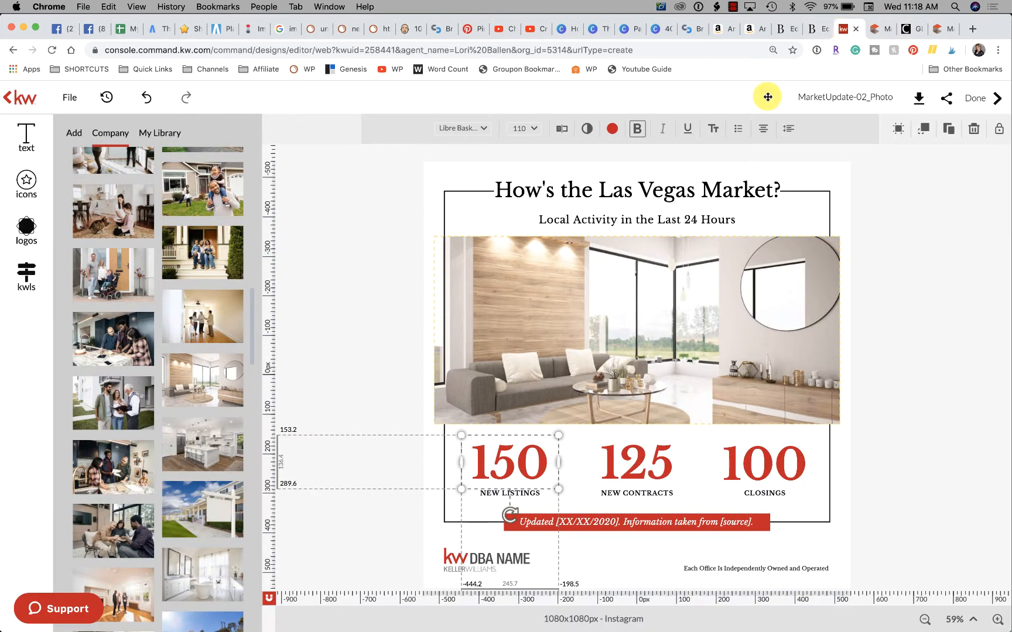
click(520, 458)
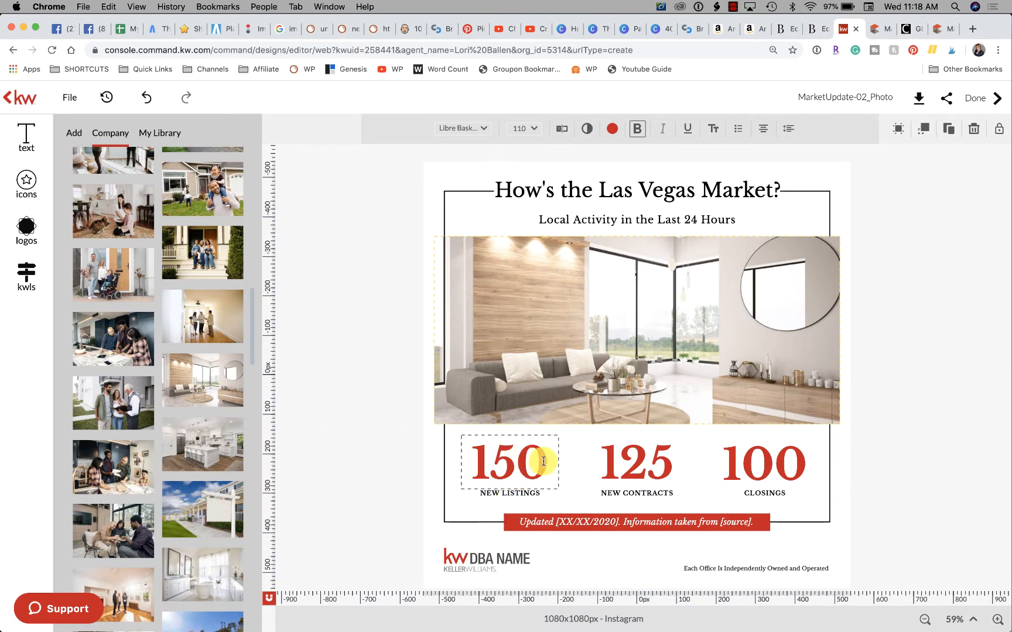
key(BackSpace)
key(BackSpace)
key(BackSpace)
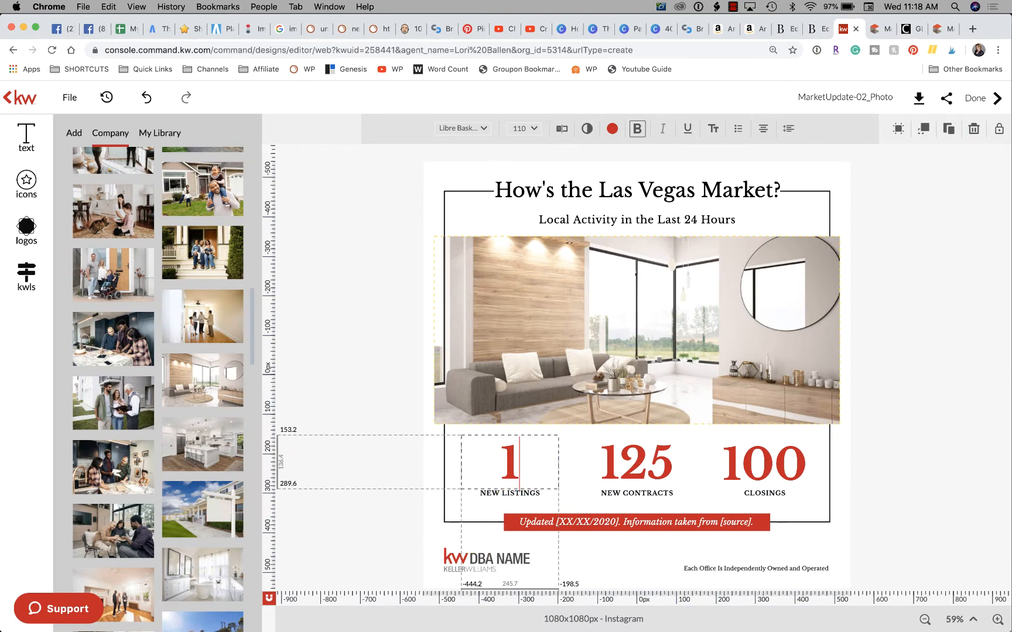
text(36)
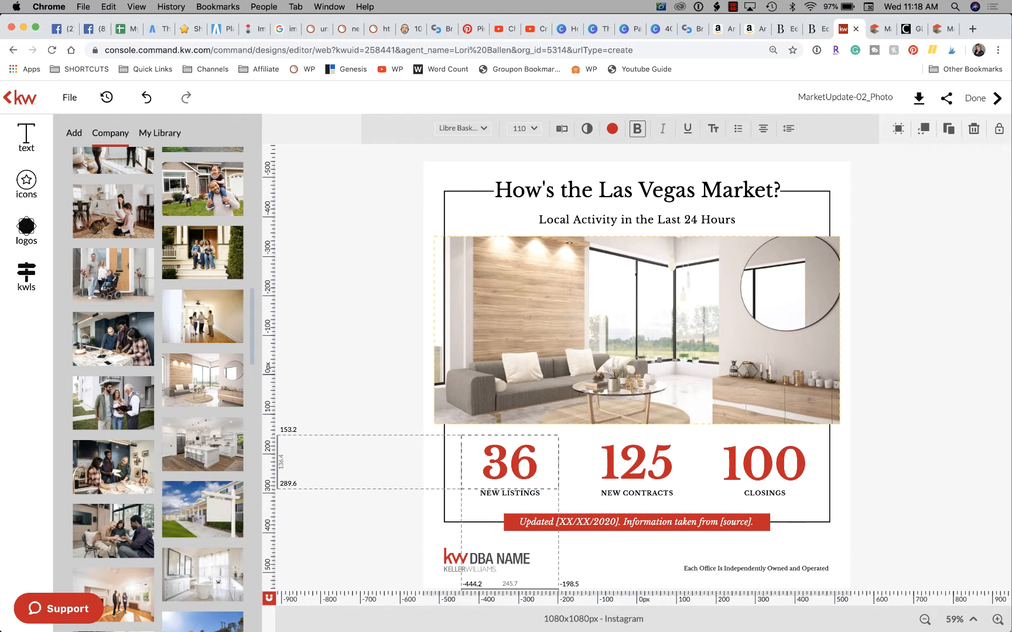
key(BackSpace)
key(BackSpace)
text(261)
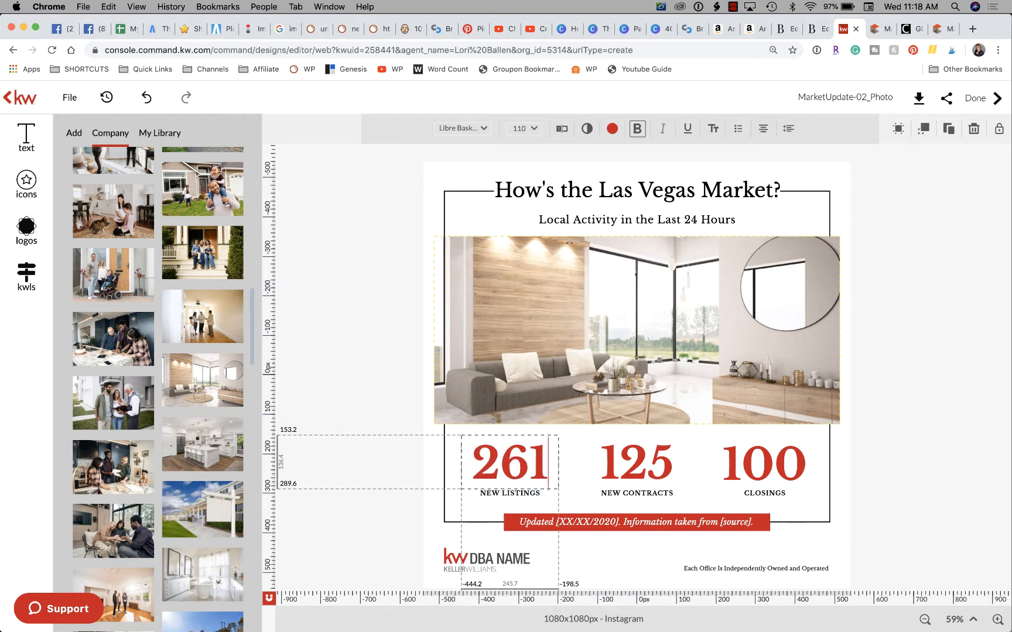
key(Escape)
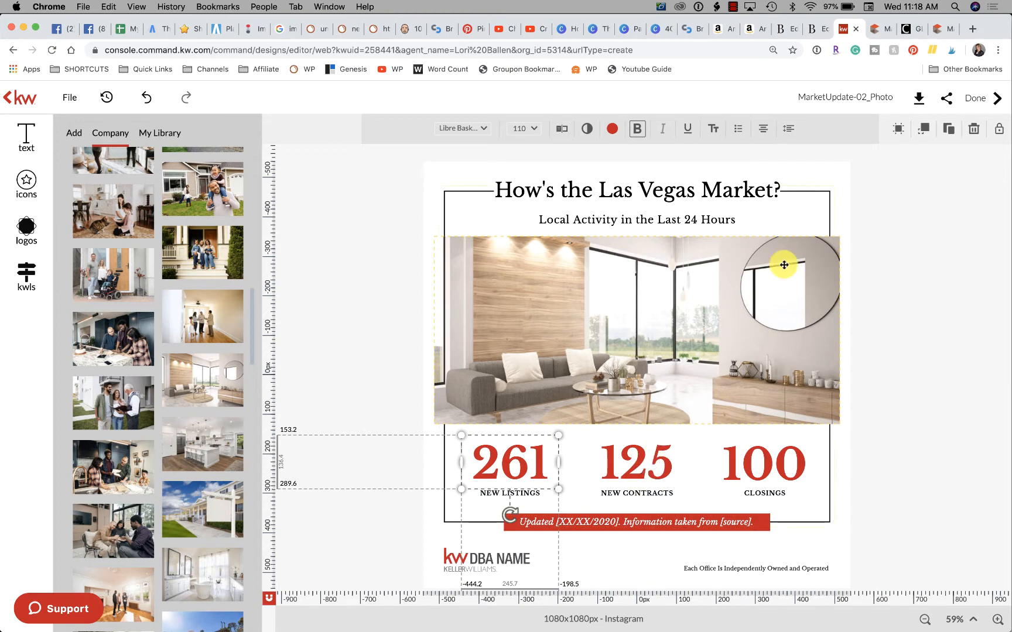
Step: Check the under-contract counts in the MLS Market Watch and set the design's New Contracts figure to 147
click(878, 29)
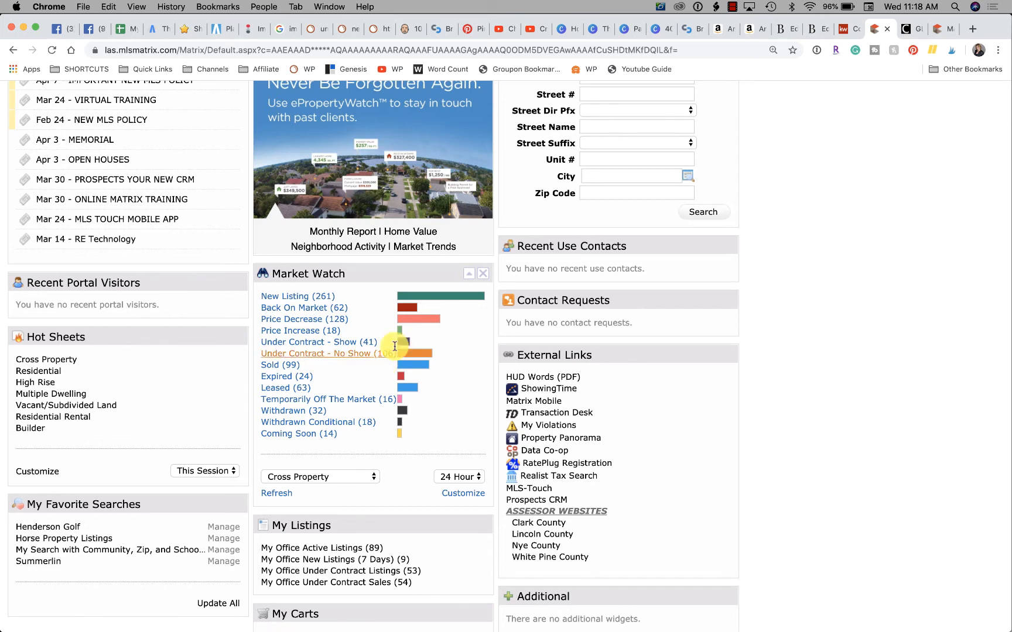
click(845, 30)
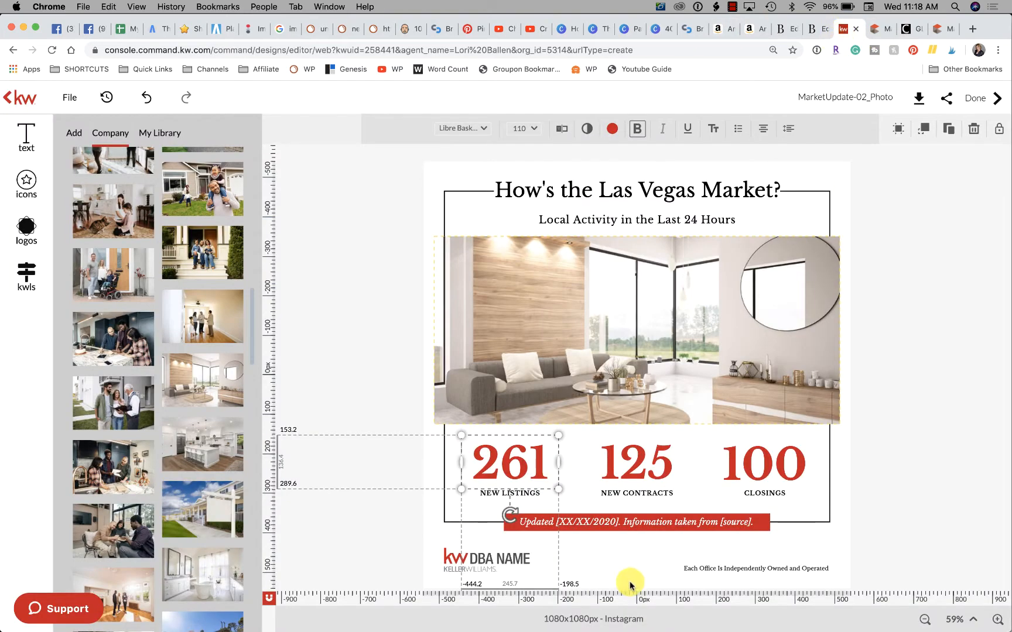
click(656, 467)
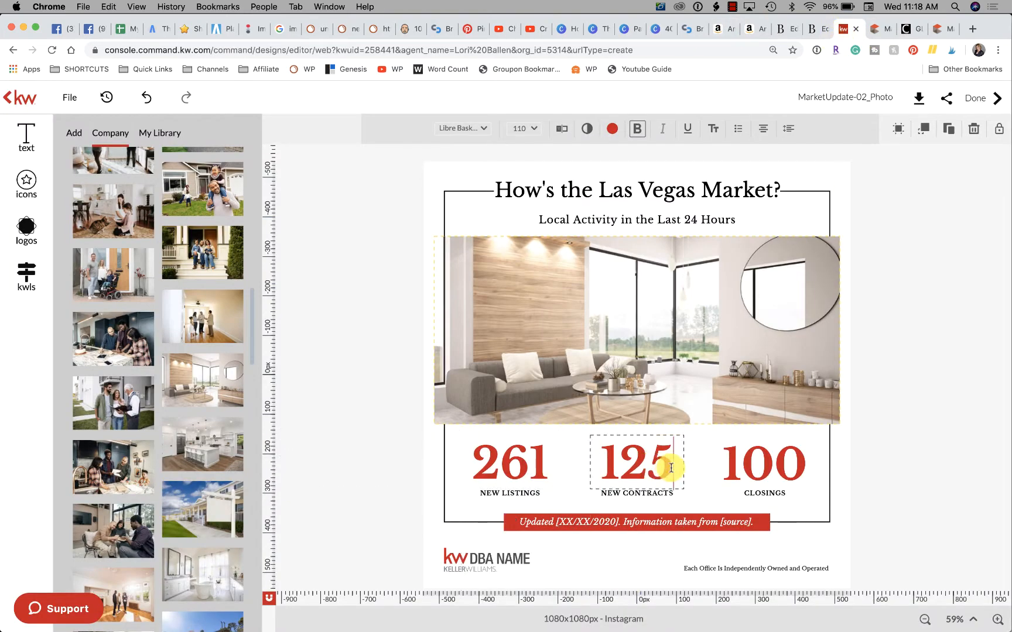
key(BackSpace)
key(BackSpace)
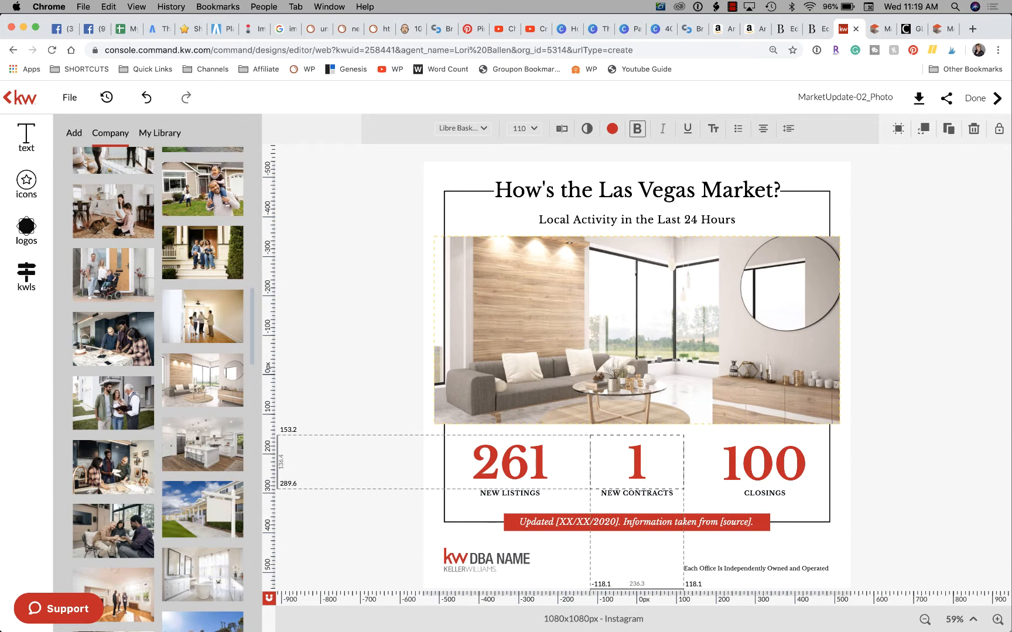
text(47)
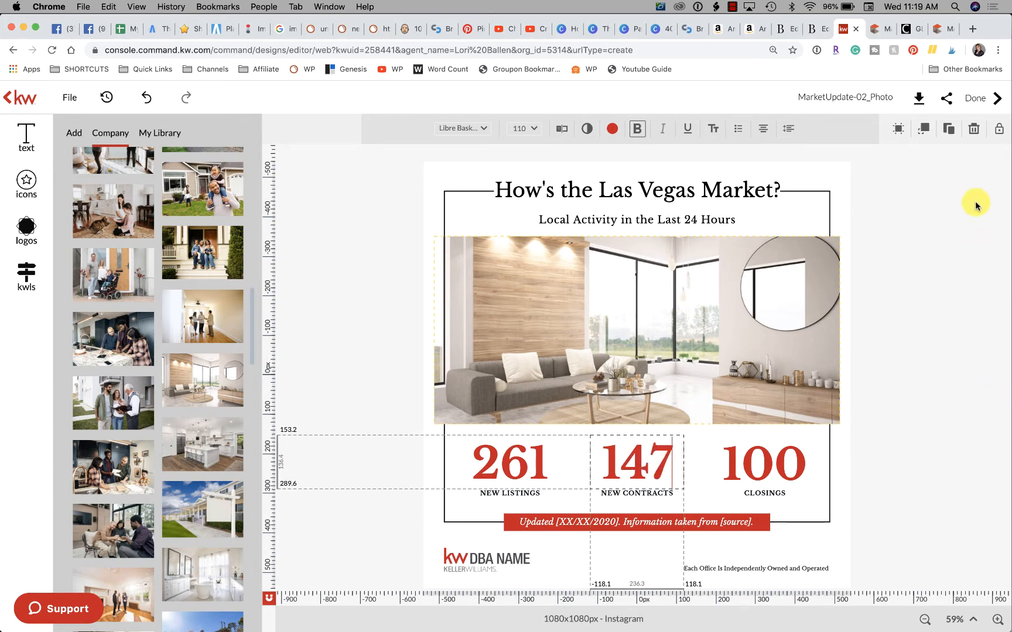
Step: Check the sold count in the MLS Market Watch and set the design's Closings figure to 99
click(878, 27)
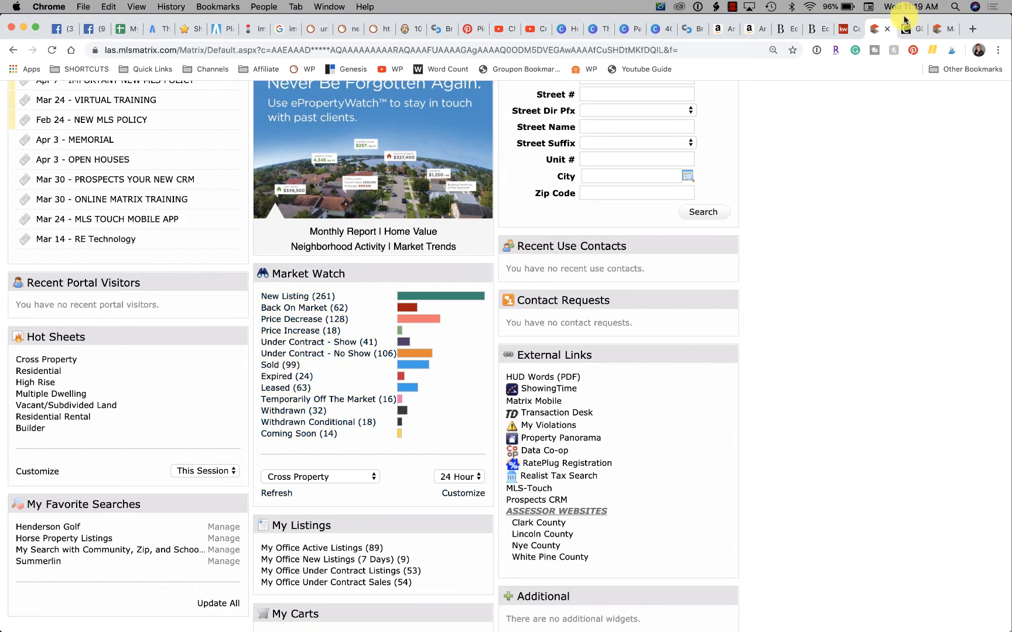
click(845, 28)
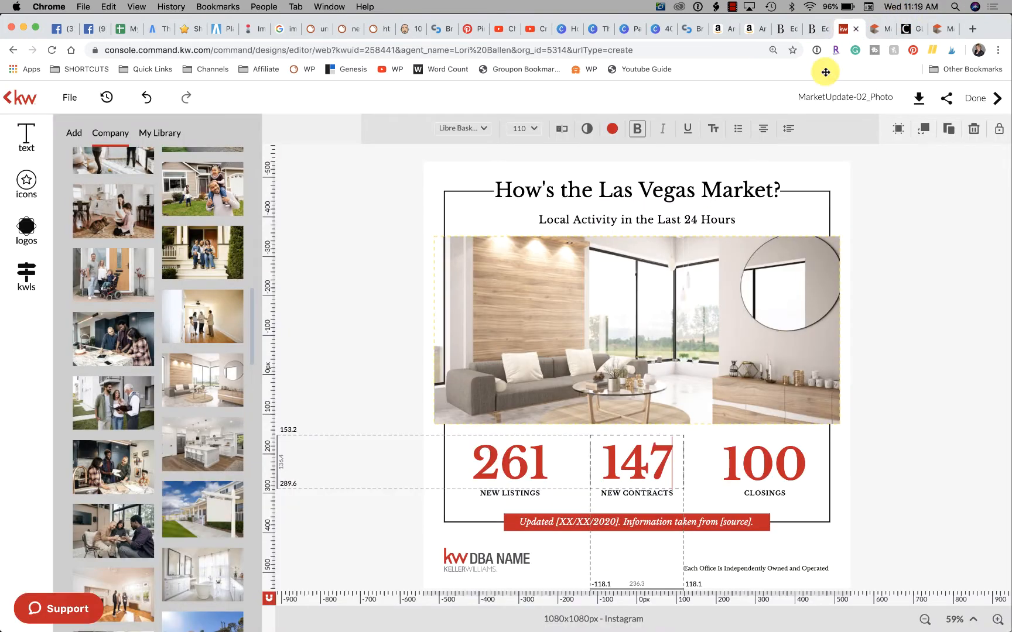
click(764, 466)
key(BackSpace)
key(BackSpace)
key(BackSpace)
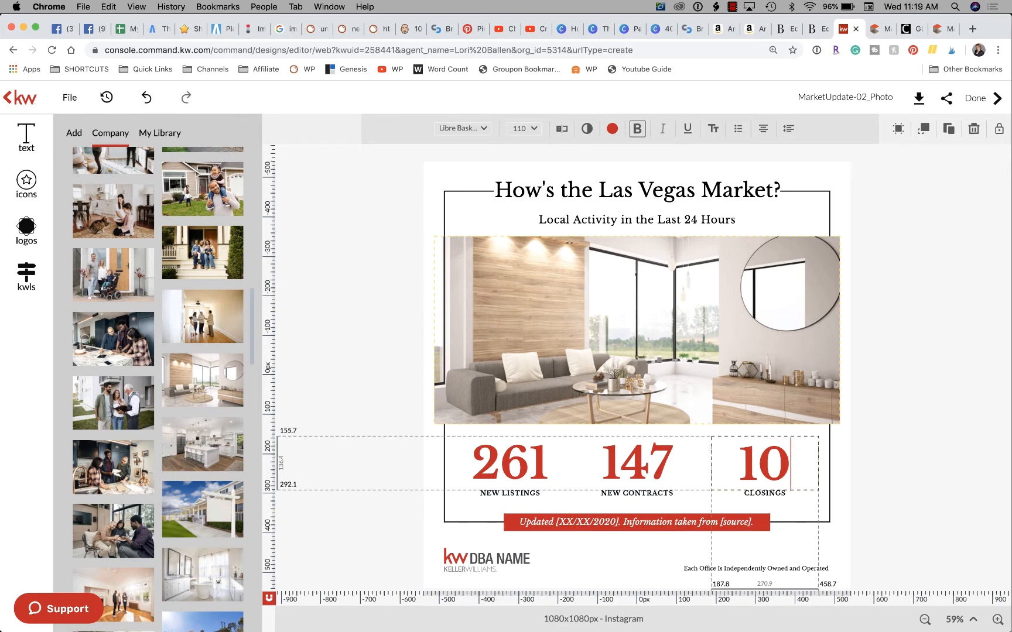
text(99)
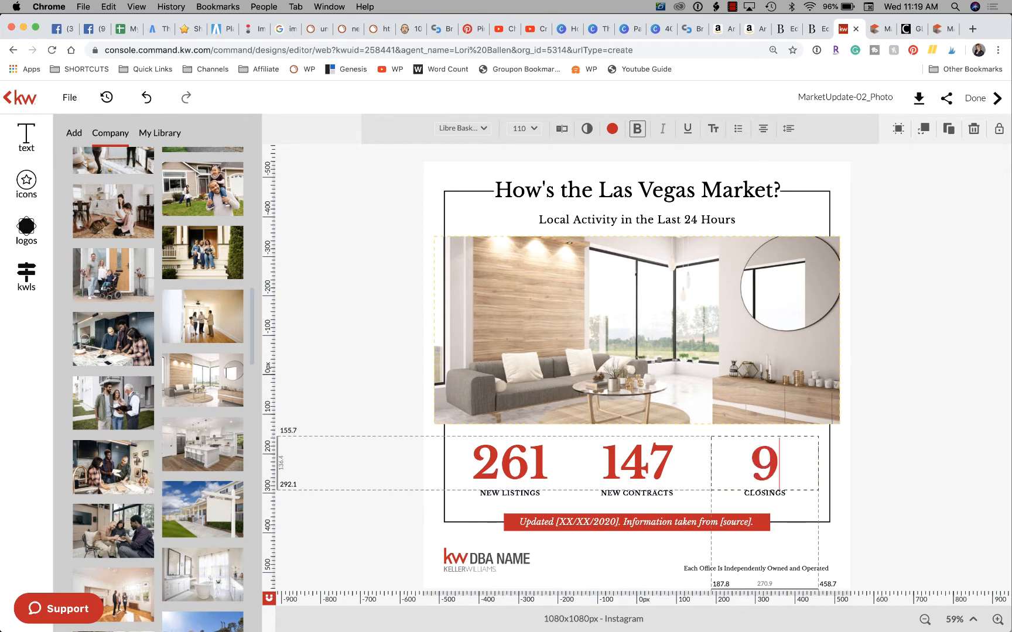
Step: Fill in the update date in the red banner as 04/08/2020
click(566, 521)
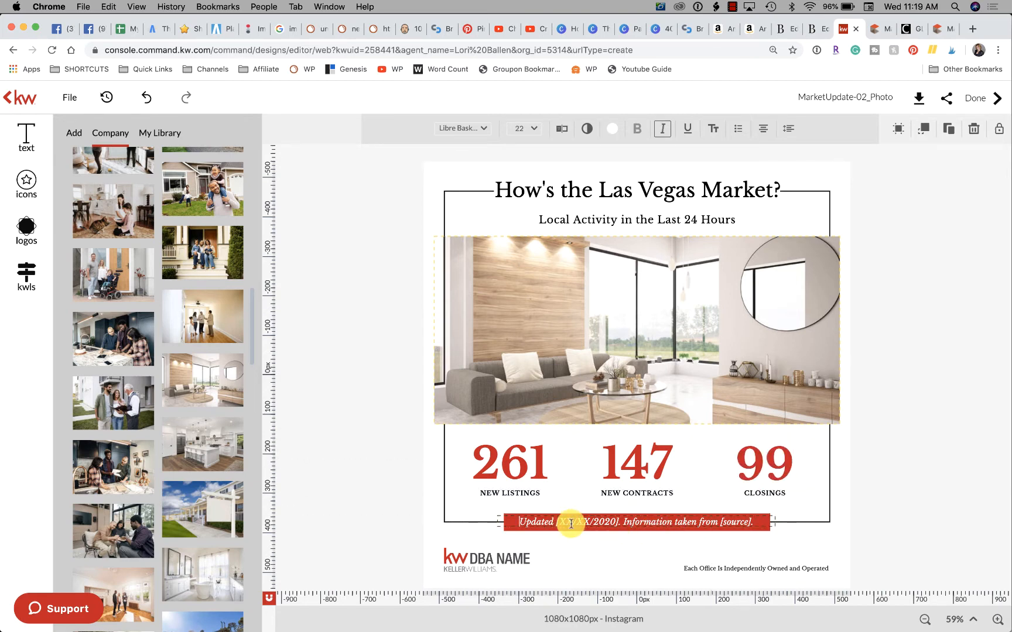
double_click(573, 522)
key(BackSpace)
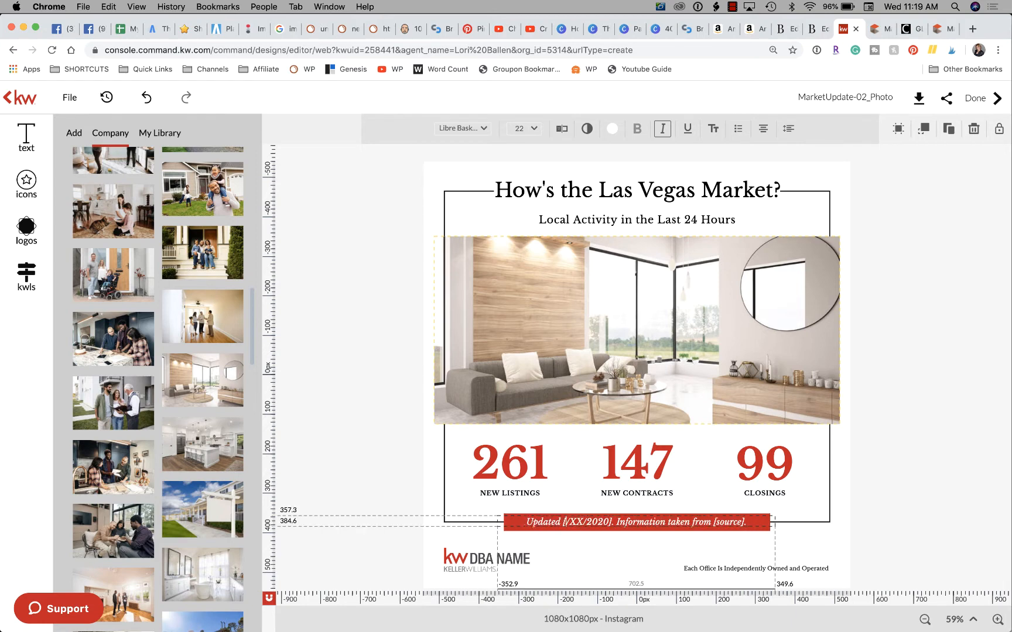
text(04)
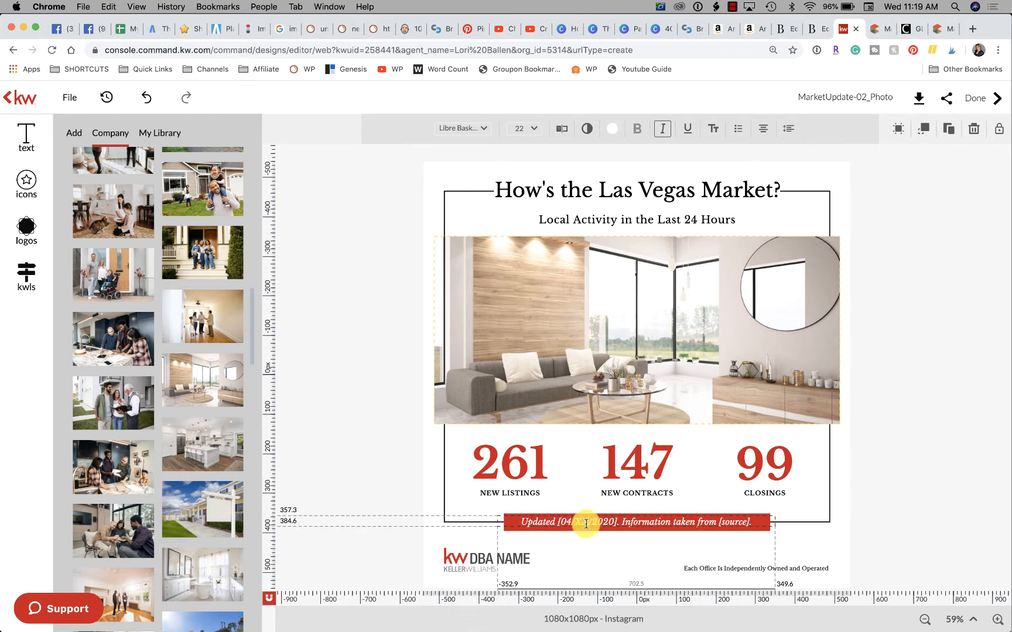
double_click(586, 522)
key(BackSpace)
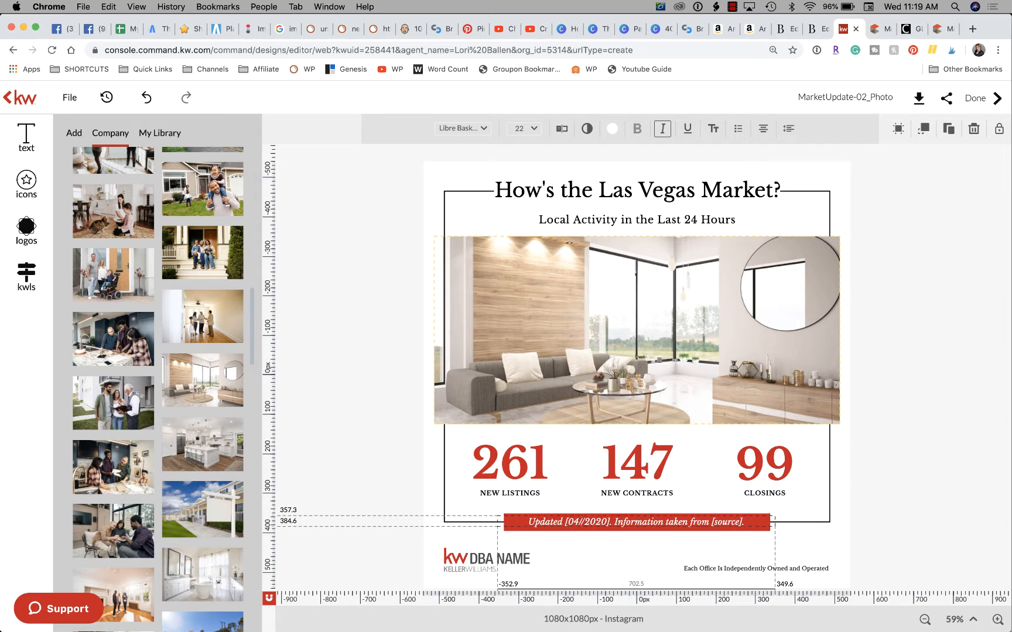
text(08)
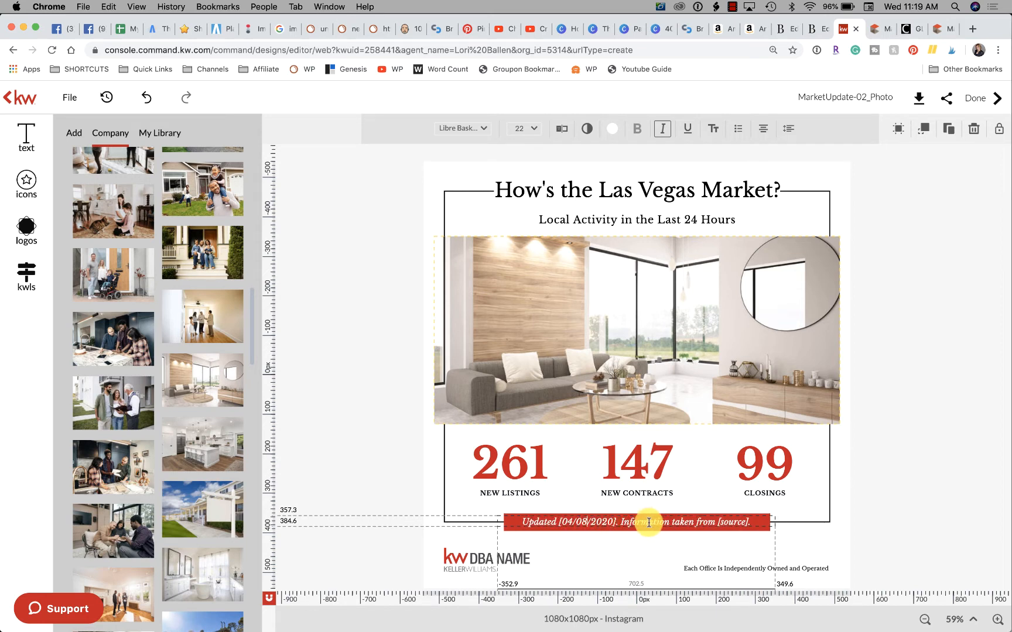
Step: Look up the data provider on the MLS page and replace the banner's source placeholder with LVR
drag(745, 522, 722, 523)
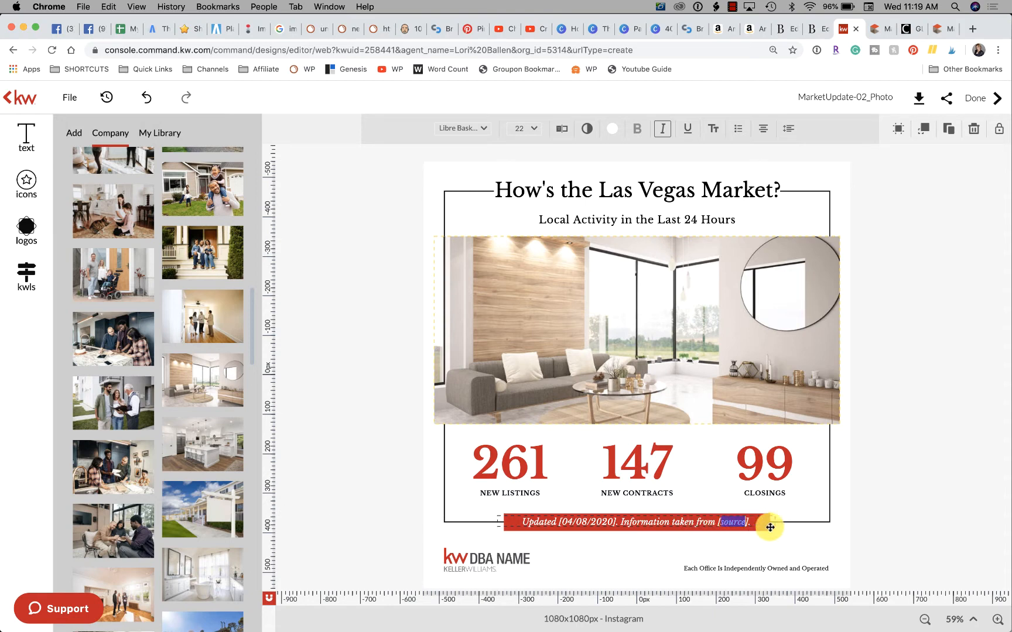
click(871, 28)
scroll(655, 275, up, 3)
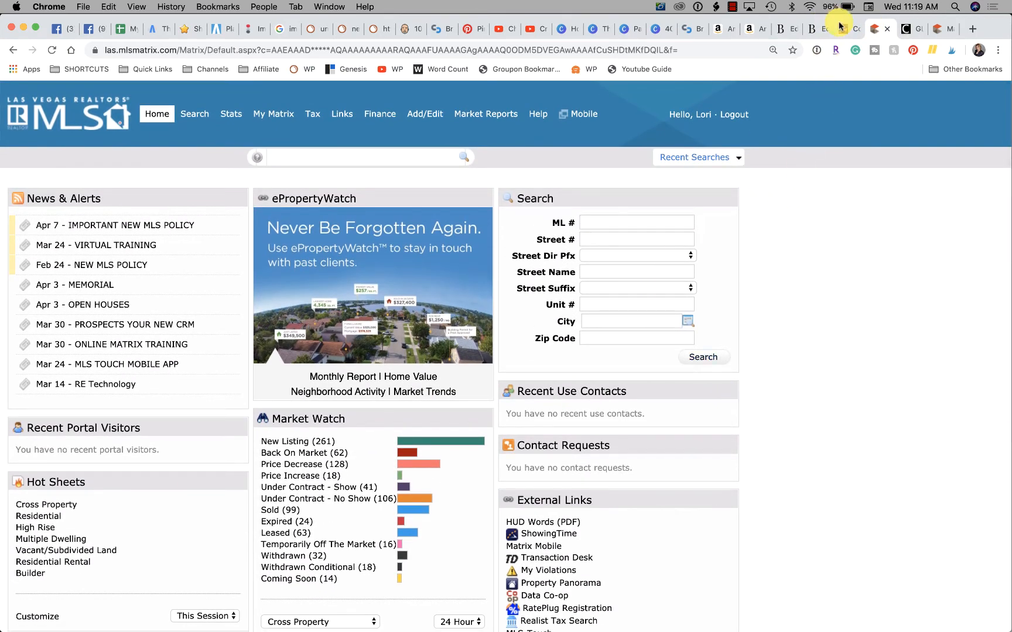
scroll(810, 421, down, 10)
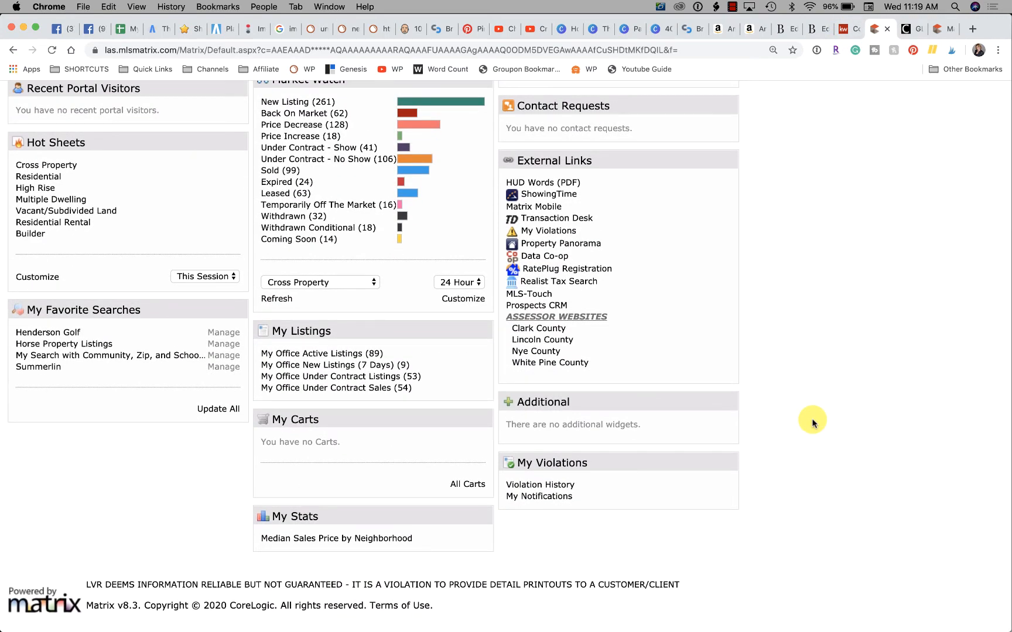
click(845, 30)
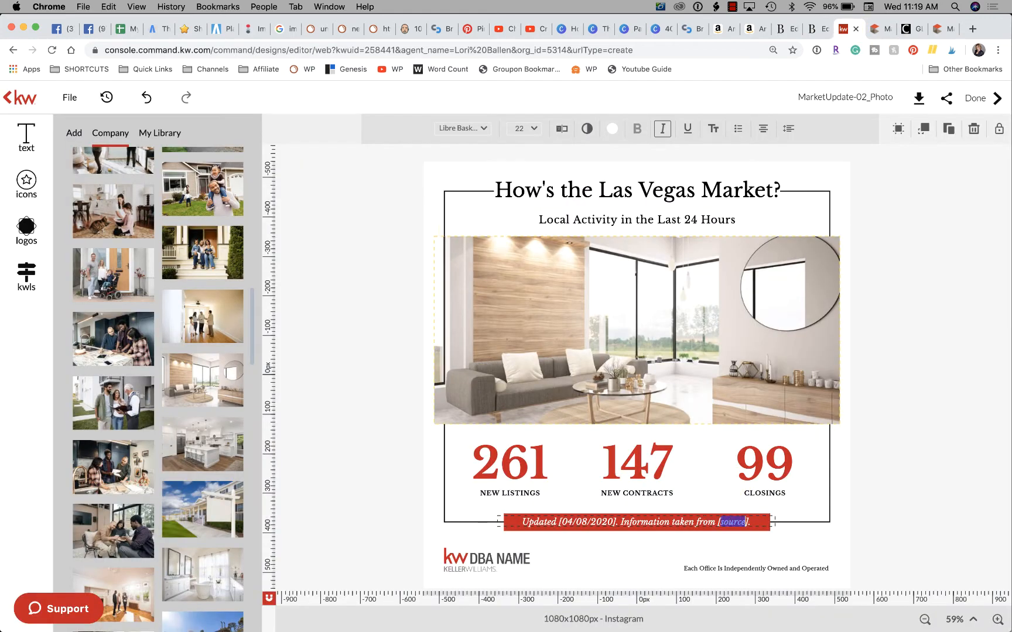
text(LVR)
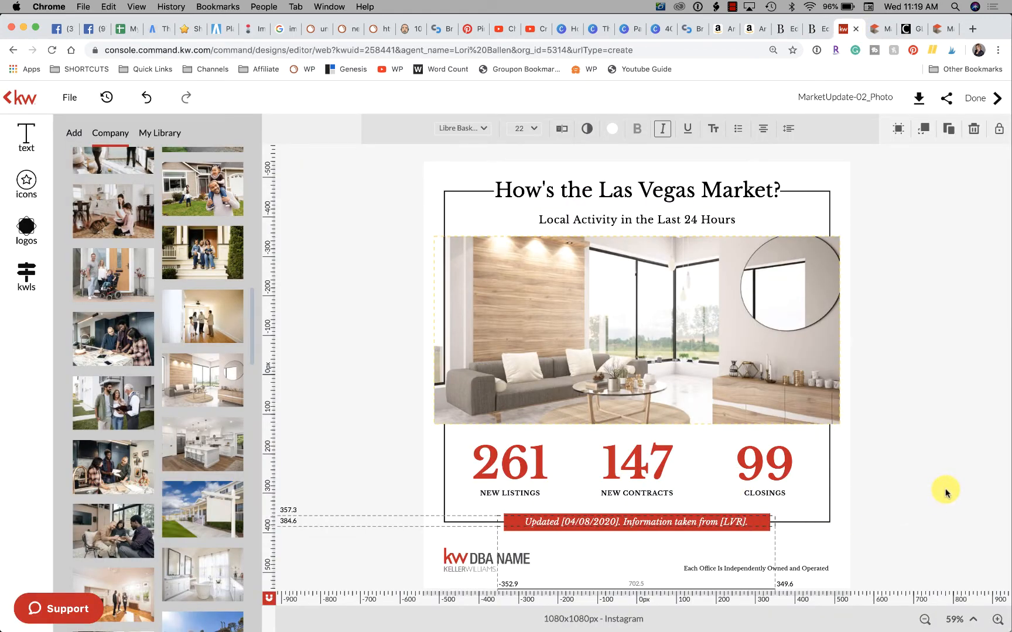
click(946, 492)
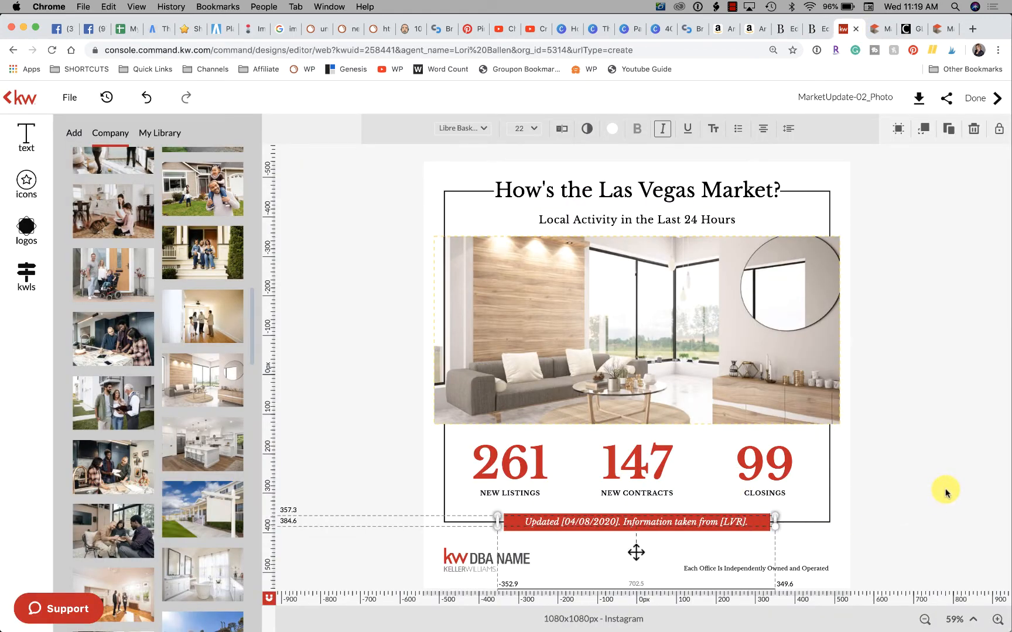
Step: Delete the KW DBA Name logo and add the transparent KW Las Vegas logo from the personal library
click(455, 559)
key(Delete)
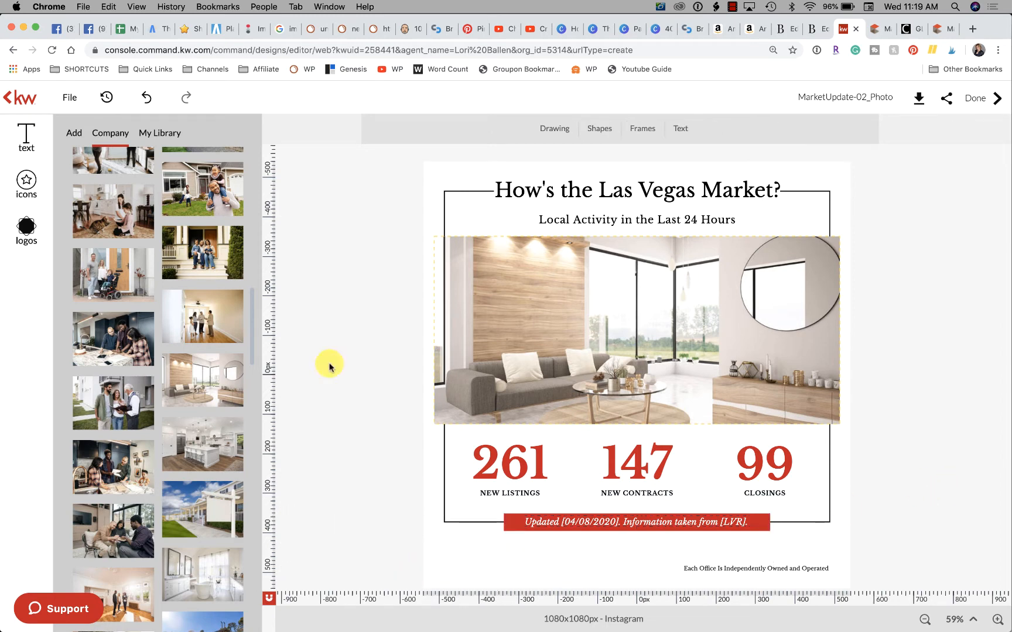
click(36, 231)
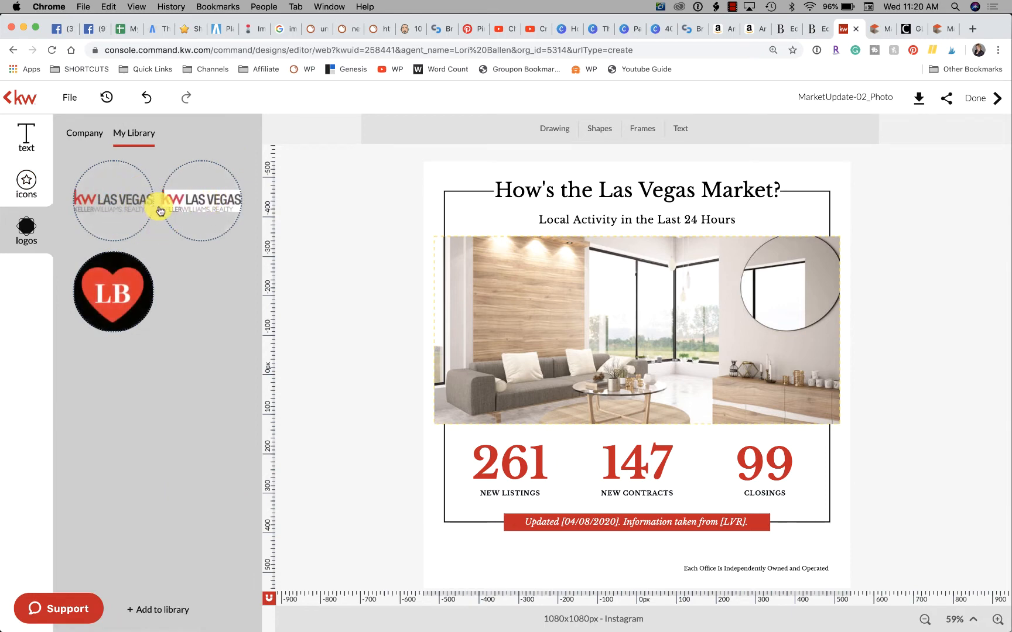
click(112, 201)
click(1001, 350)
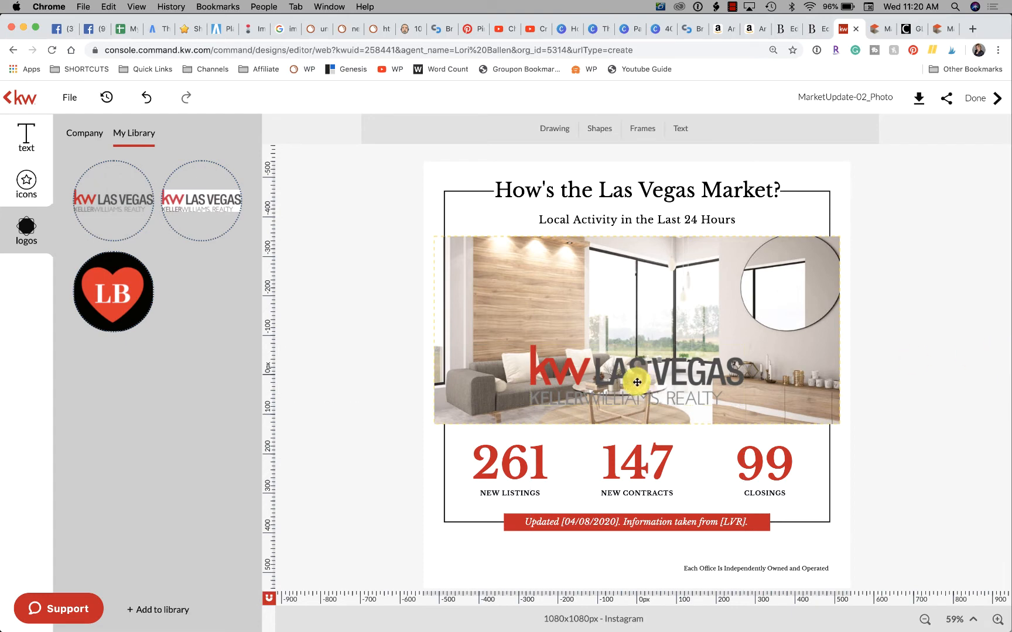
Step: Place the KW Las Vegas logo in the design's lower left corner and scale it down to about 325 px wide
drag(637, 382, 560, 542)
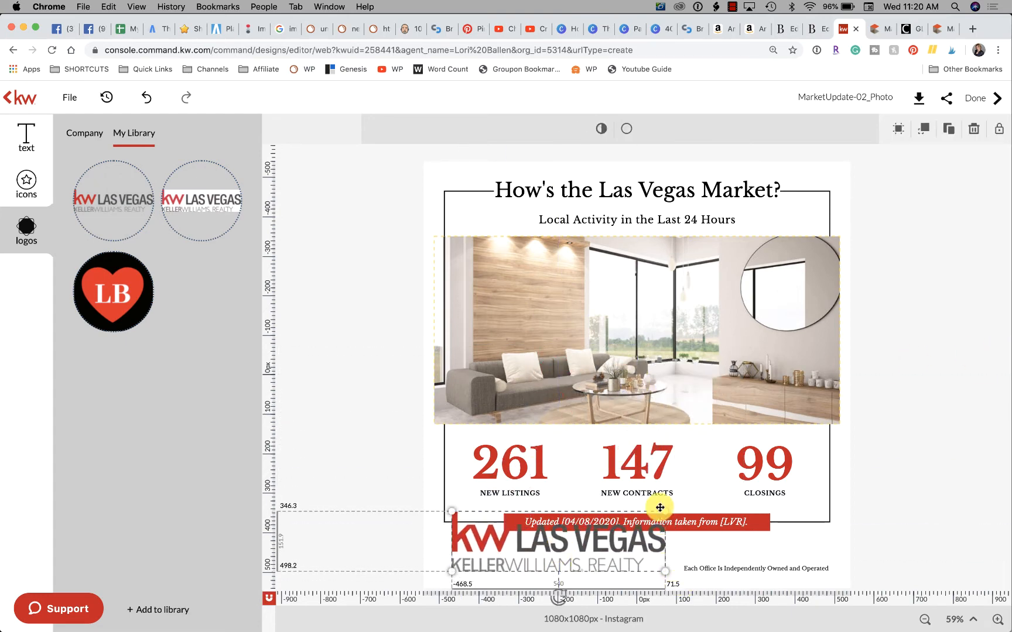
drag(660, 507, 576, 560)
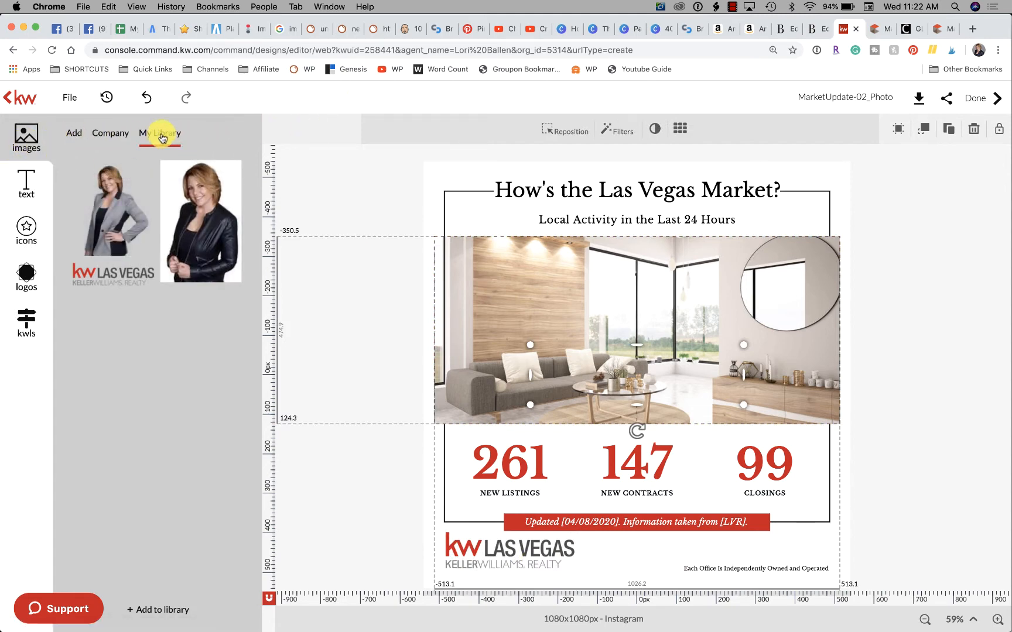
Step: Add the grey-blazer agent portrait from the personal image library and scale it down to about 202 px wide
mouse_move(107, 186)
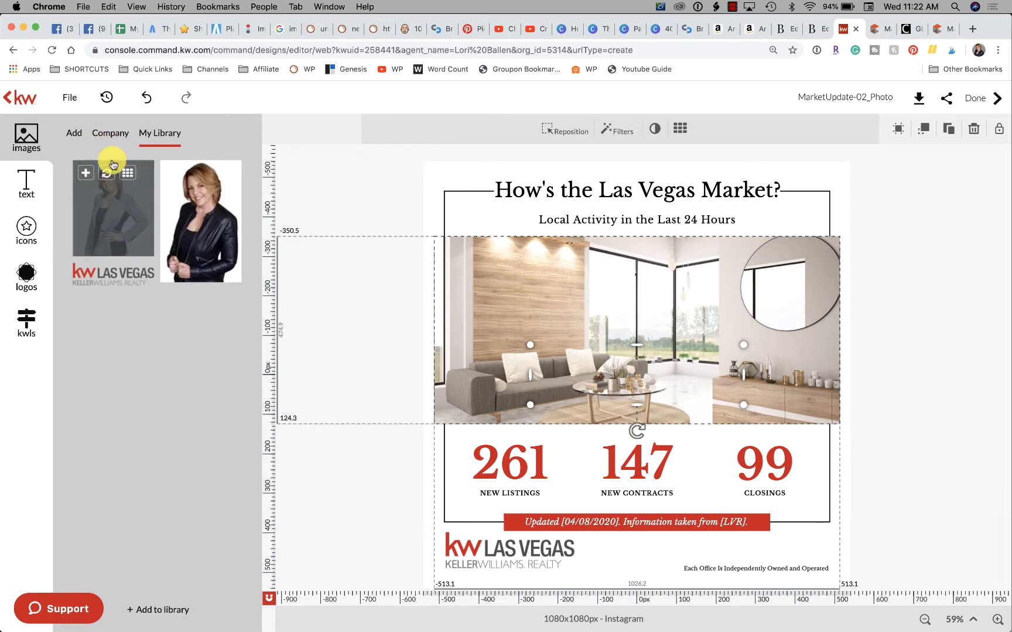
click(117, 207)
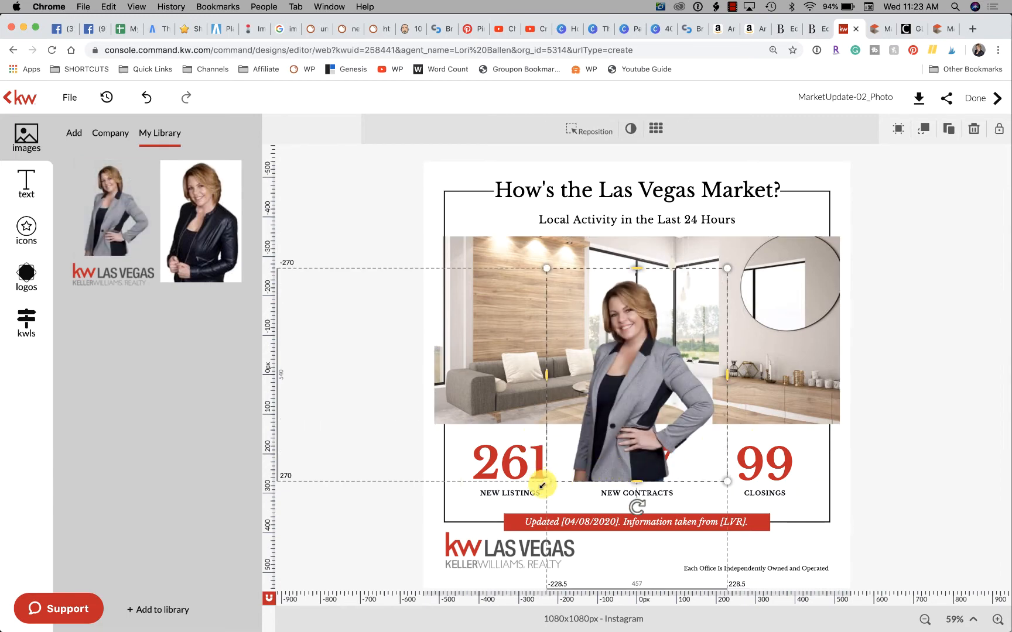
drag(545, 483, 593, 425)
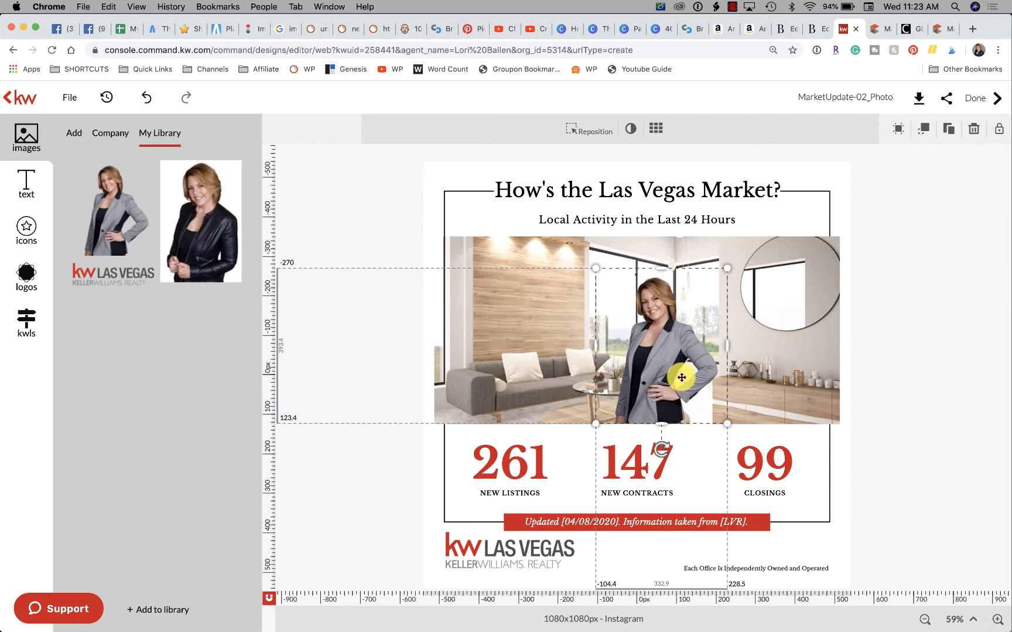
drag(680, 371, 798, 373)
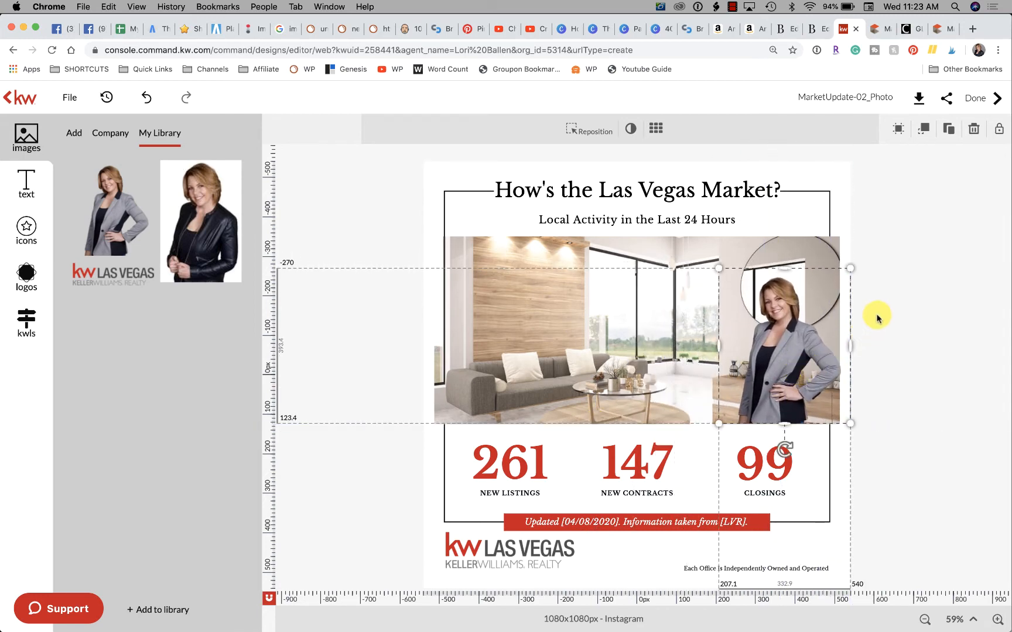
drag(850, 269, 799, 330)
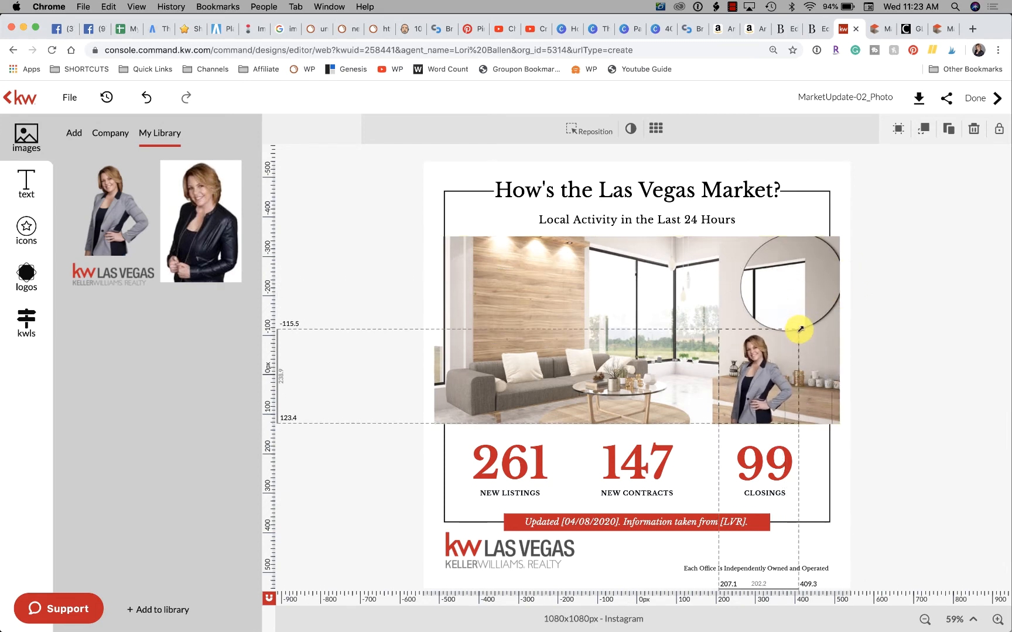
Step: Move the agent portrait over the frame's lower right corner, above the office ownership disclaimer
mouse_move(765, 387)
mouse_down()
mouse_move(806, 387)
mouse_move(813, 417)
mouse_move(827, 419)
mouse_move(810, 387)
mouse_move(789, 384)
mouse_move(817, 502)
mouse_up()
click(907, 424)
click(948, 403)
drag(814, 517, 815, 522)
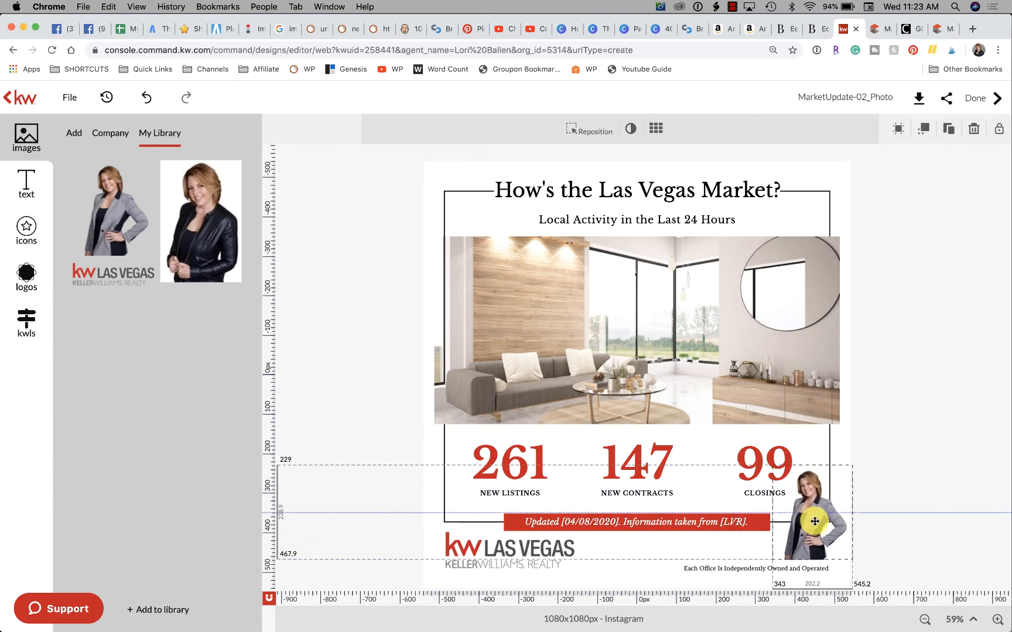
click(963, 469)
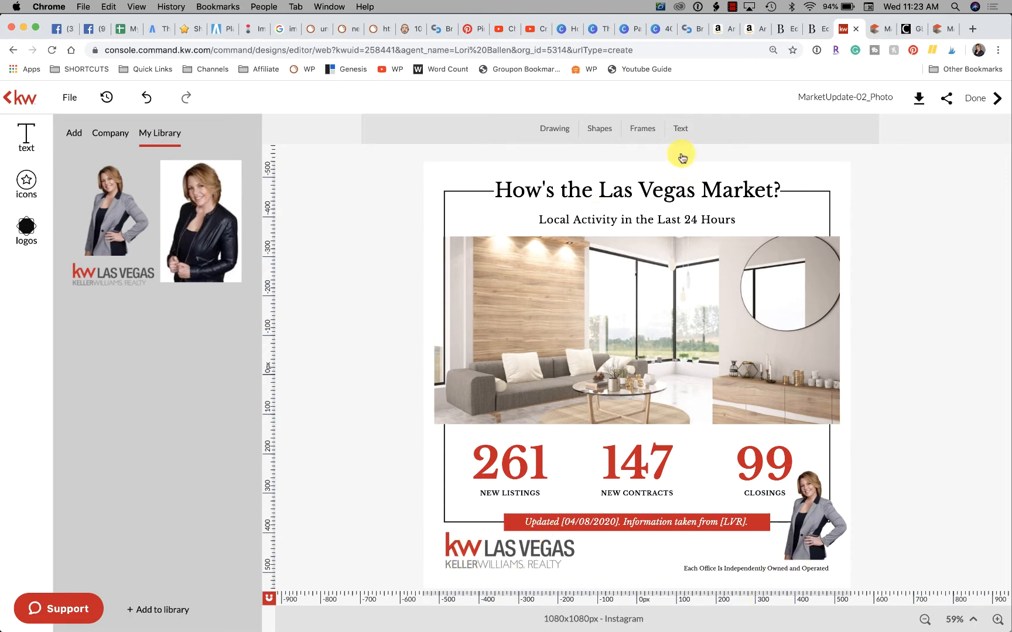
Step: Add a Title text element and replace its placeholder wording with the agent's team name
click(681, 131)
click(718, 168)
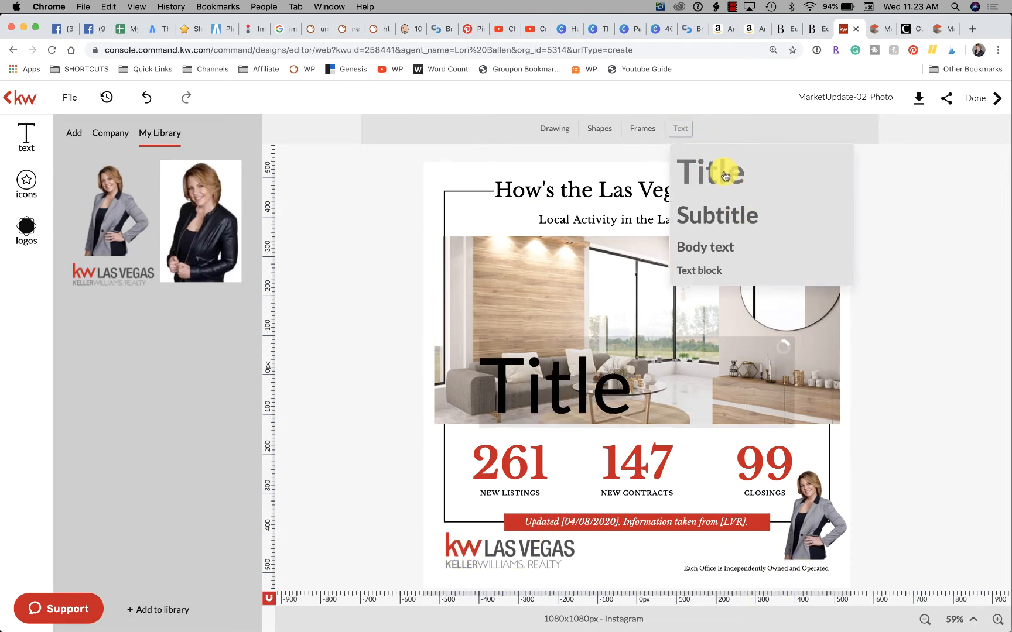
click(537, 391)
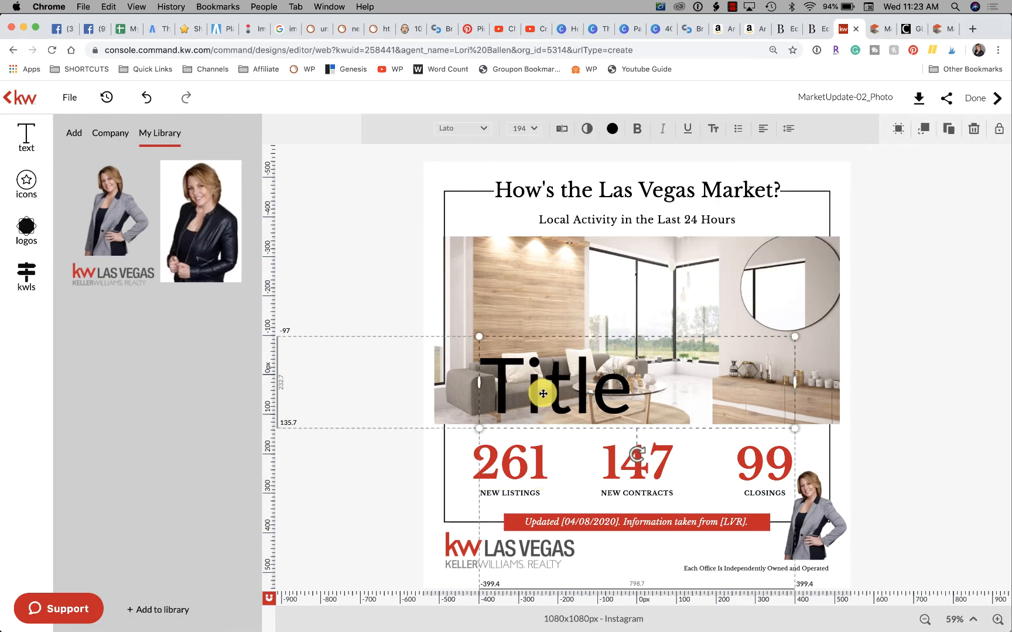
double_click(626, 394)
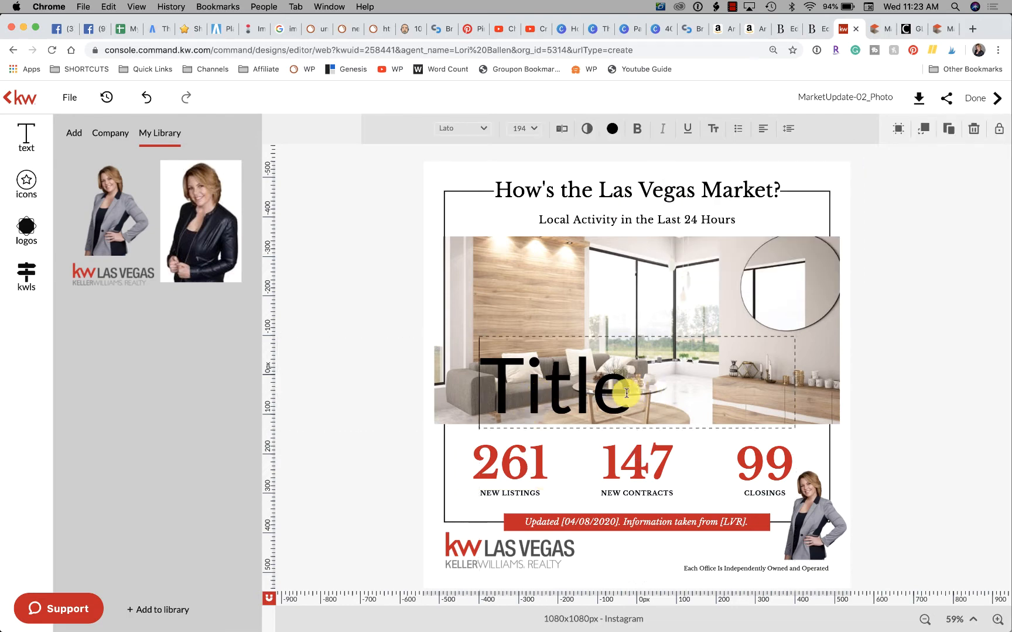
drag(627, 393, 481, 380)
text(Lo)
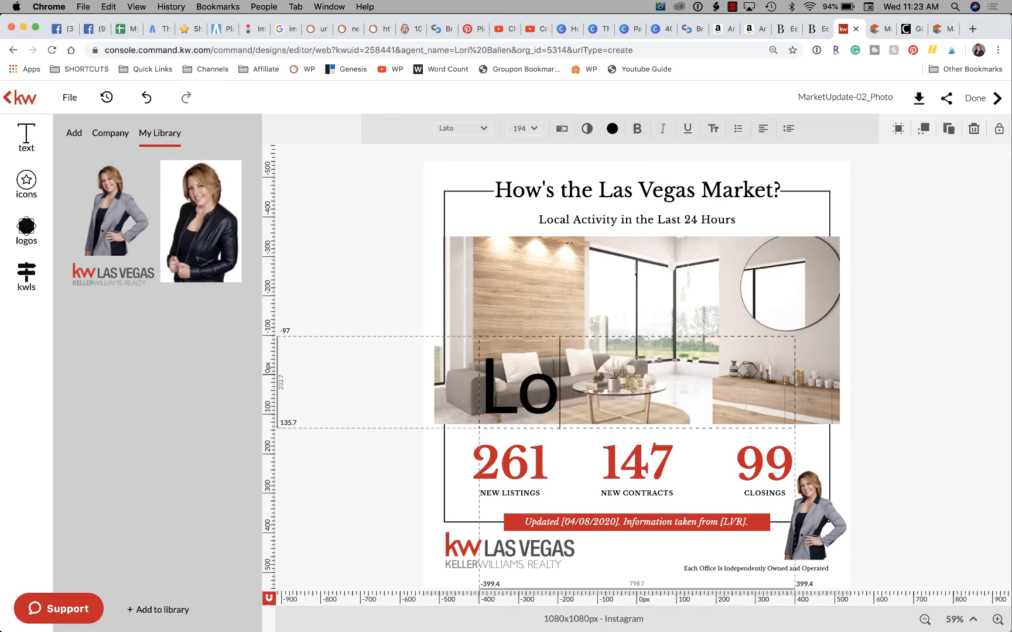
text(ri Ballen Team)
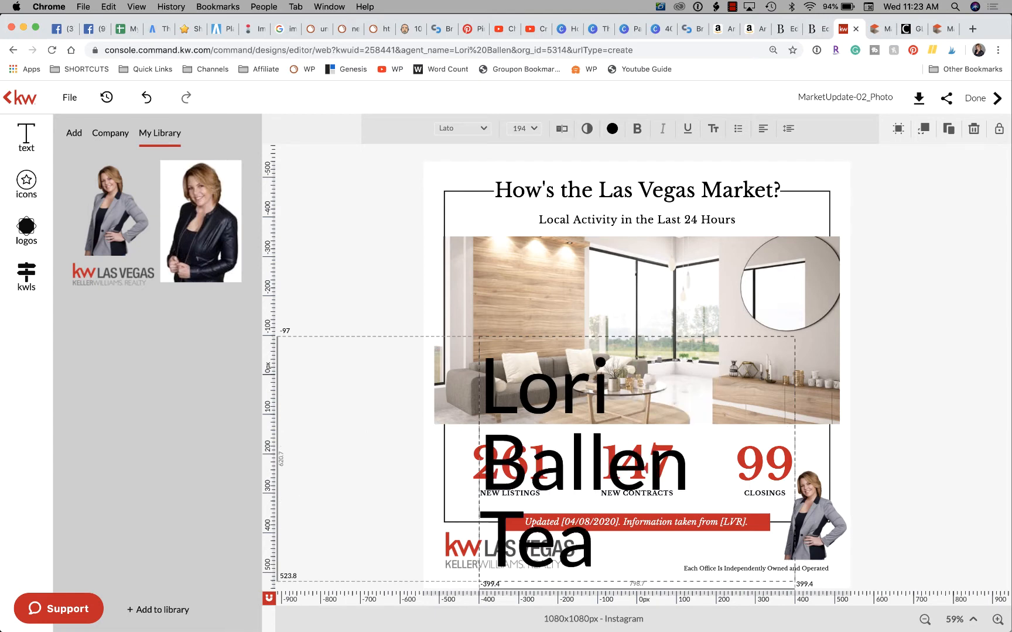
Step: Set the team name's font size to 22 pt
click(536, 130)
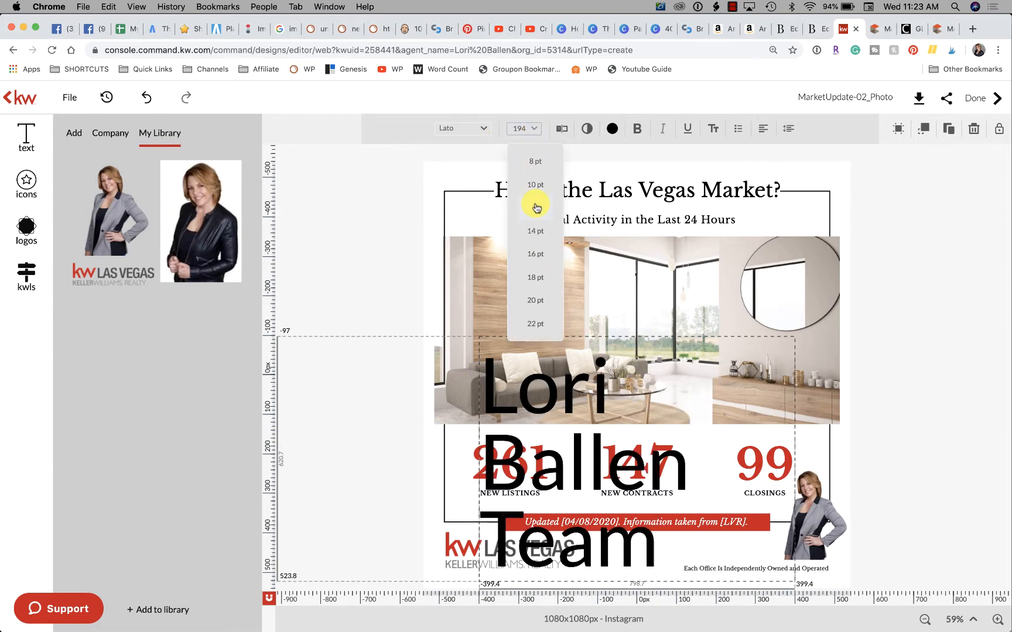
click(535, 300)
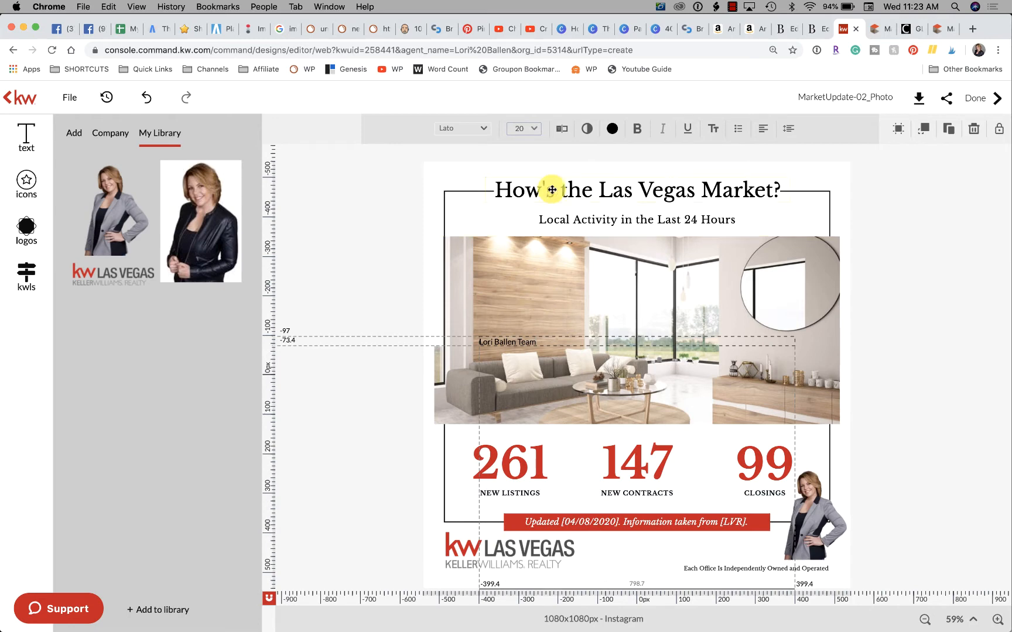
click(538, 134)
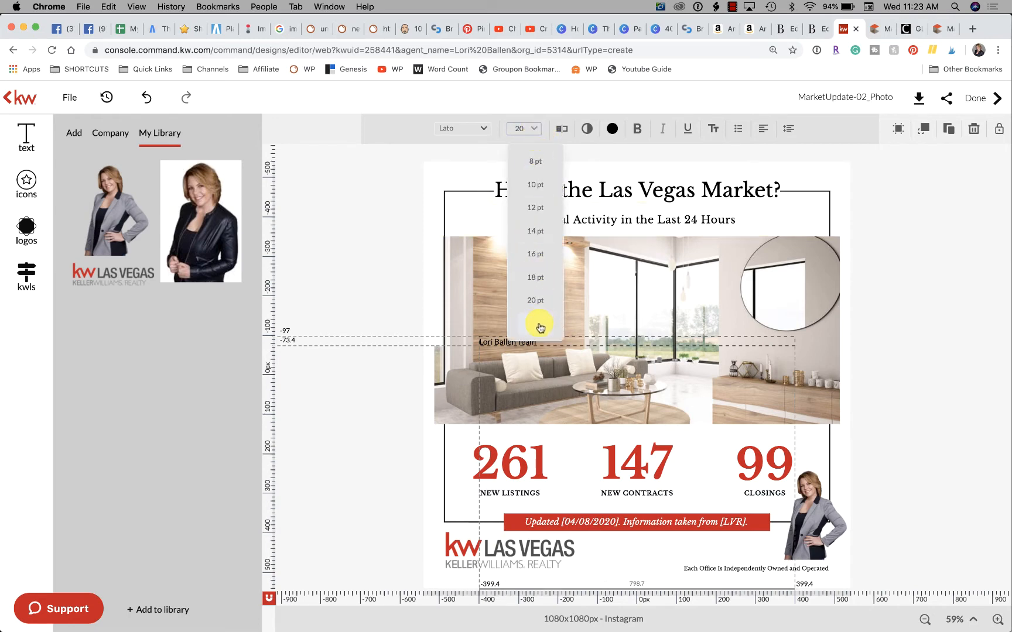
click(539, 324)
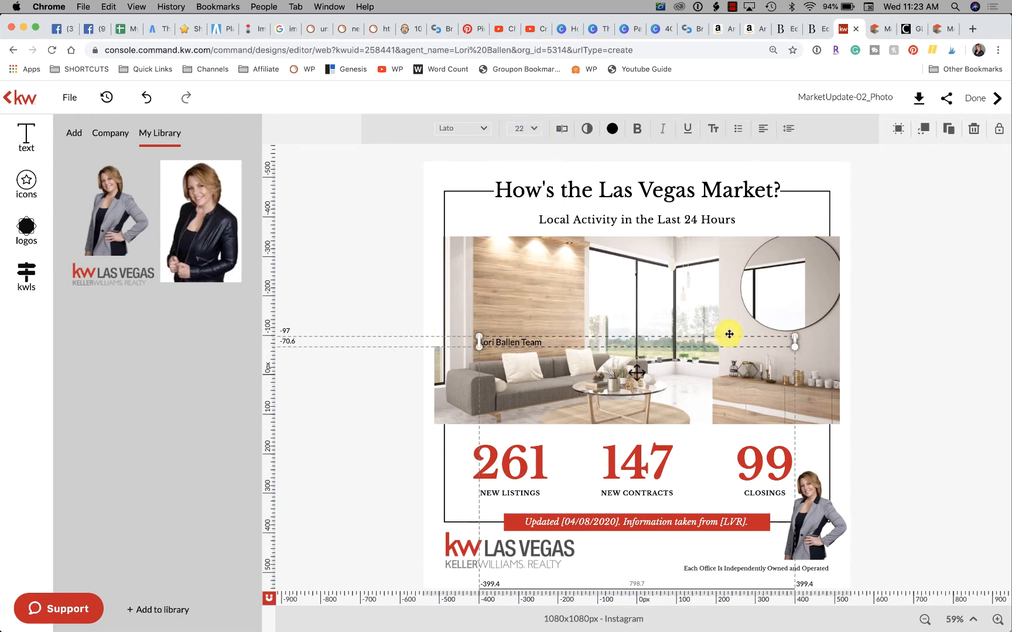
Step: Place the team name beneath the agent portrait and lower the office ownership disclaimer to sit just under it
mouse_move(591, 359)
mouse_down()
mouse_move(735, 524)
mouse_move(791, 559)
mouse_move(778, 550)
mouse_move(728, 577)
mouse_move(746, 560)
mouse_move(790, 570)
mouse_up()
click(654, 564)
click(938, 523)
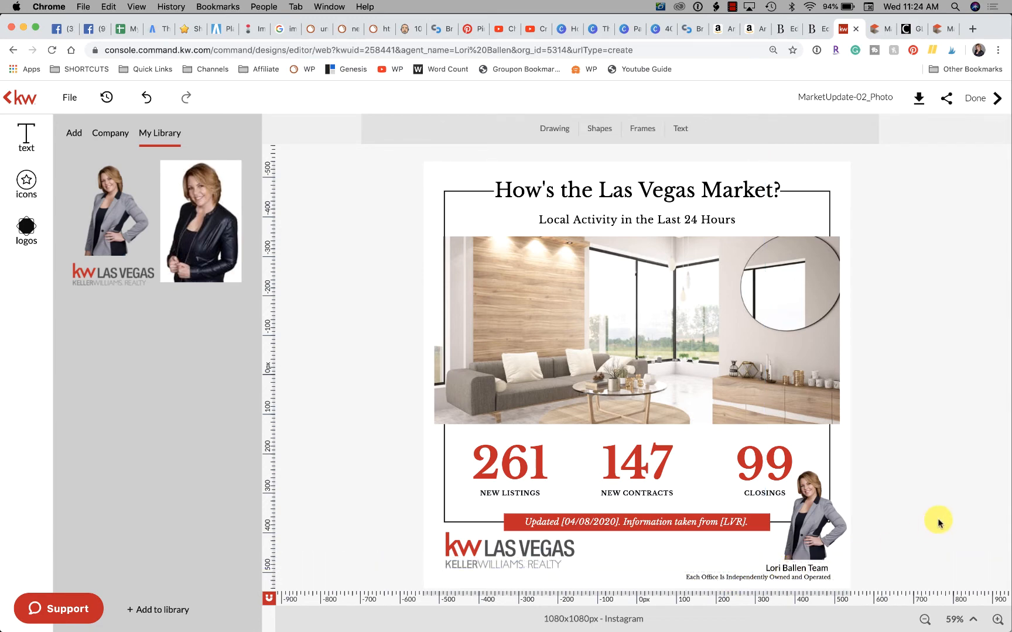
drag(730, 578, 734, 580)
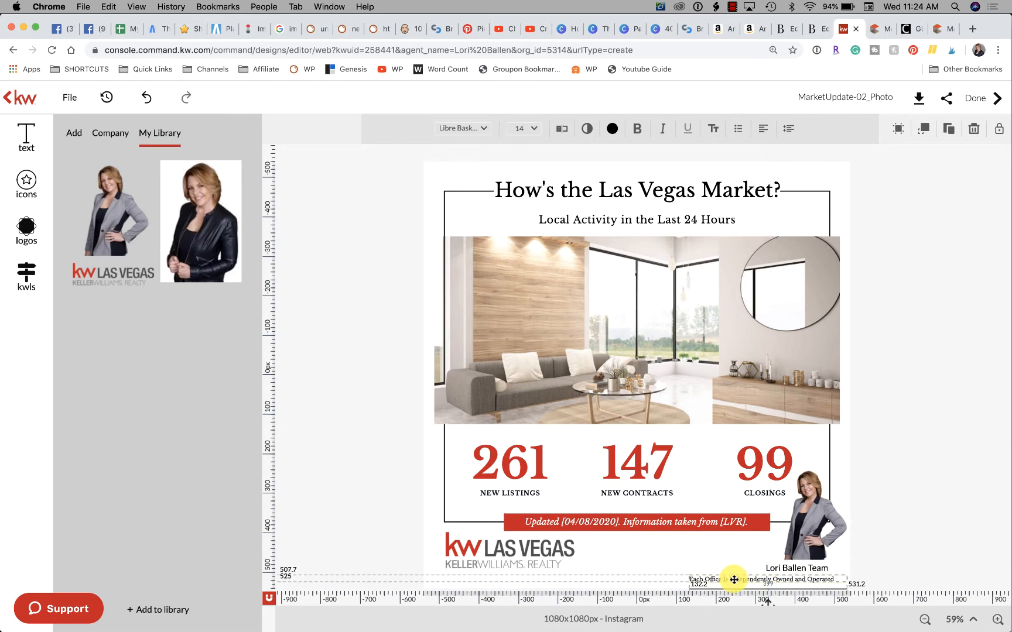
click(936, 501)
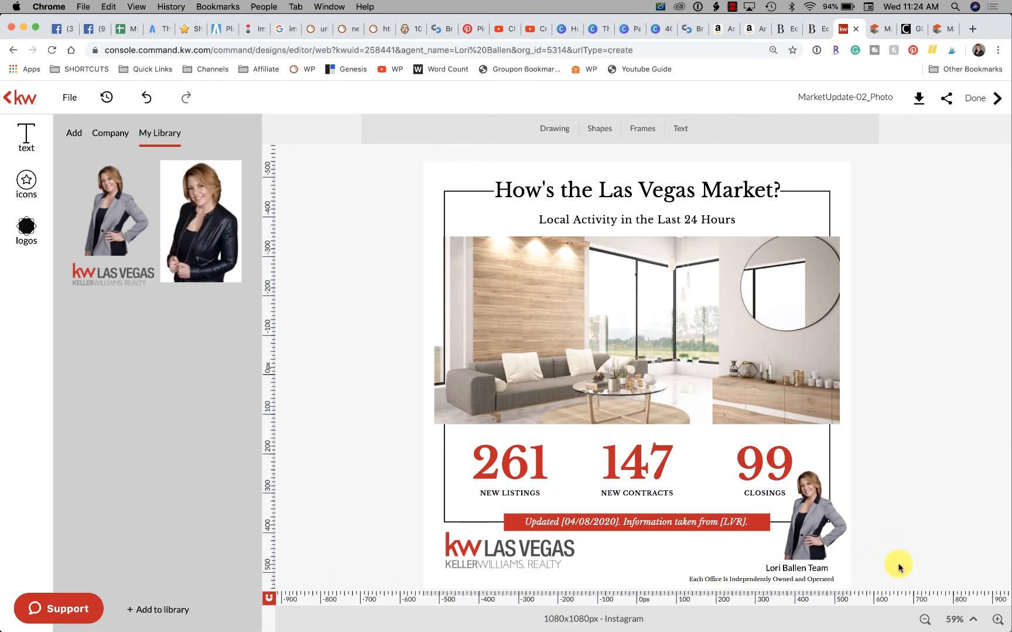
Step: Lower the KW Las Vegas logo slightly and move the agent portrait into the room photo's lower right corner
drag(524, 558, 524, 567)
click(928, 447)
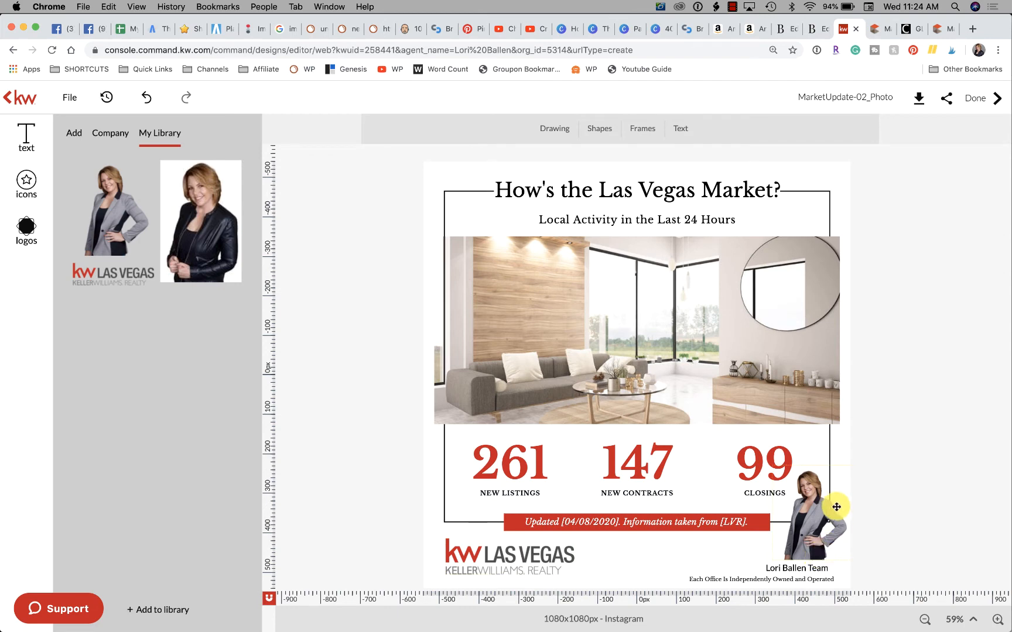
mouse_move(822, 520)
mouse_down()
mouse_move(818, 368)
mouse_move(802, 383)
mouse_up()
click(940, 450)
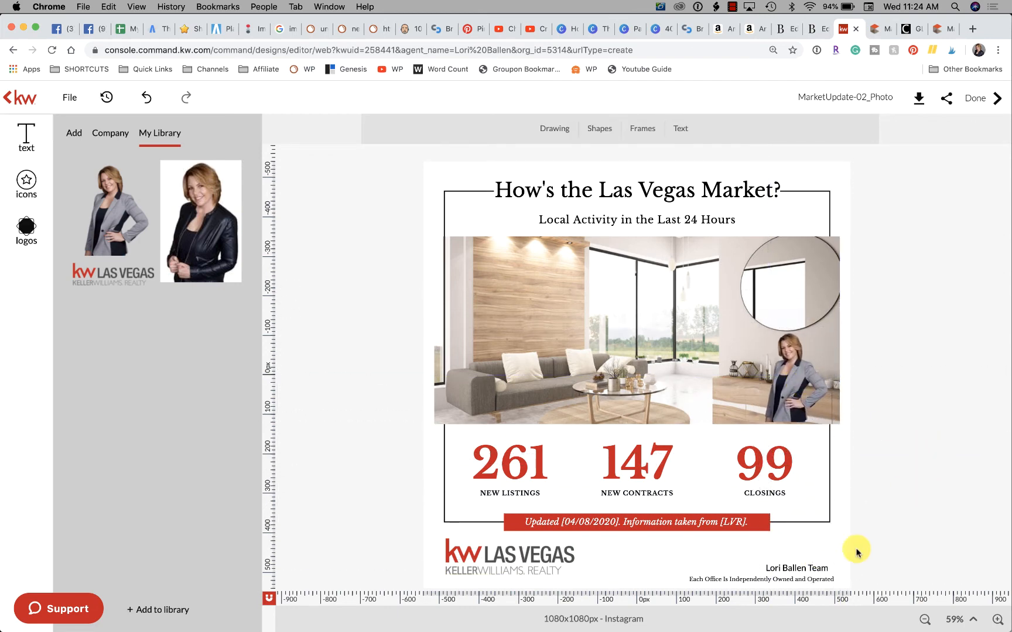
Step: Raise the team name to just below the red banner, with the office ownership disclaimer directly under it
drag(813, 567, 808, 545)
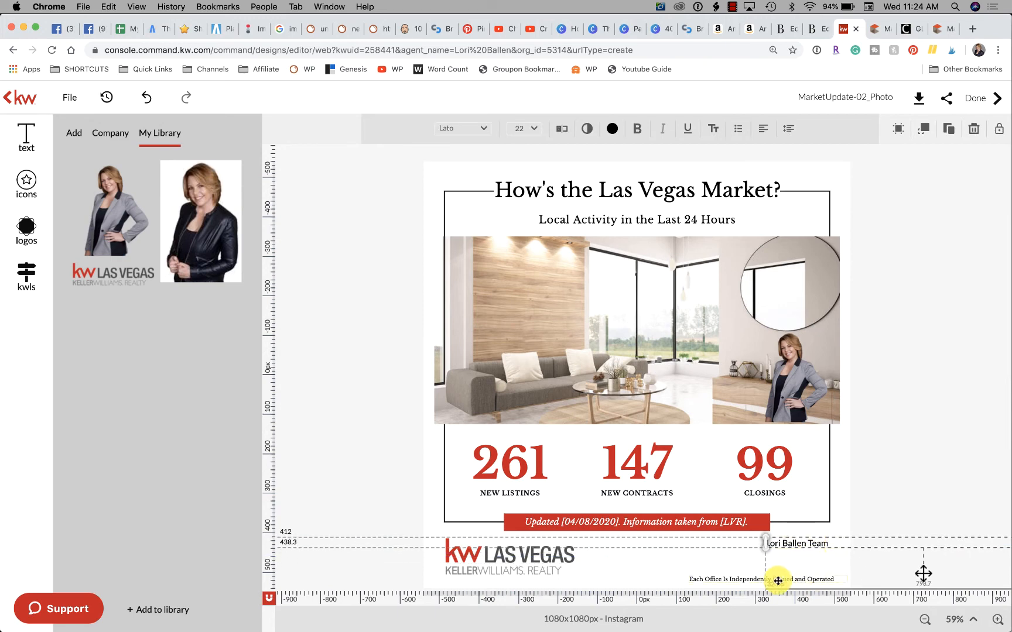
click(692, 565)
drag(703, 570, 702, 549)
Step: Shrink the KW Las Vegas logo to about 265 px wide and align it with the frame's left edge
click(535, 554)
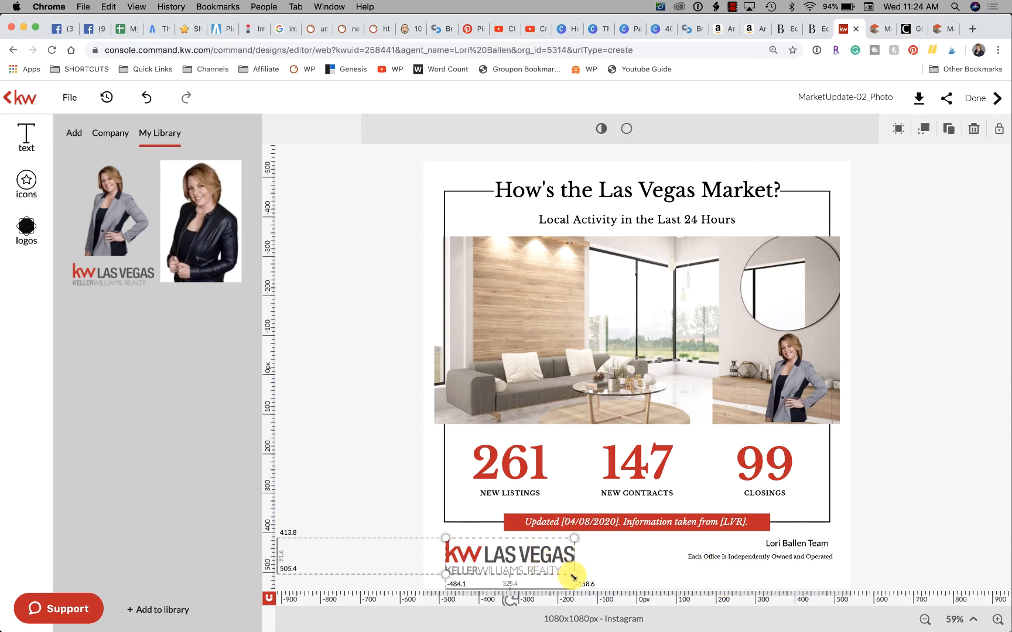
drag(574, 574, 547, 563)
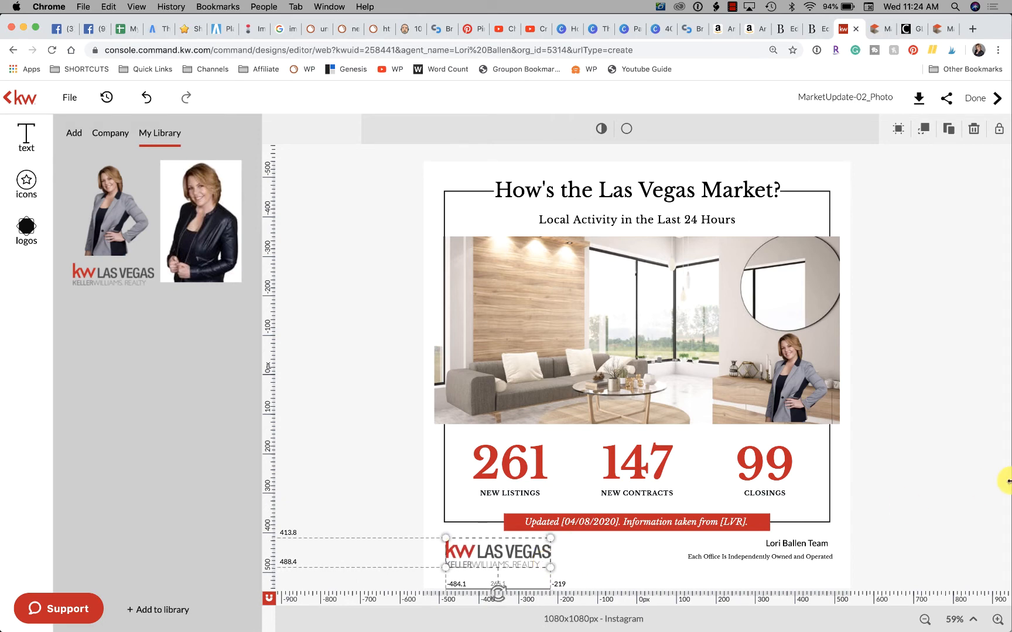
click(960, 442)
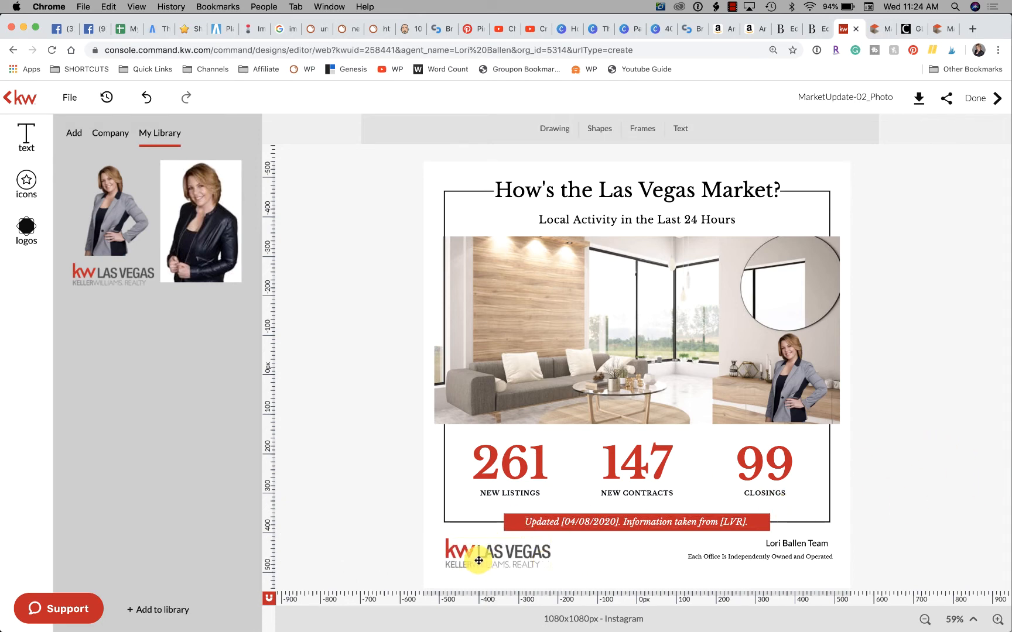
drag(474, 550, 478, 558)
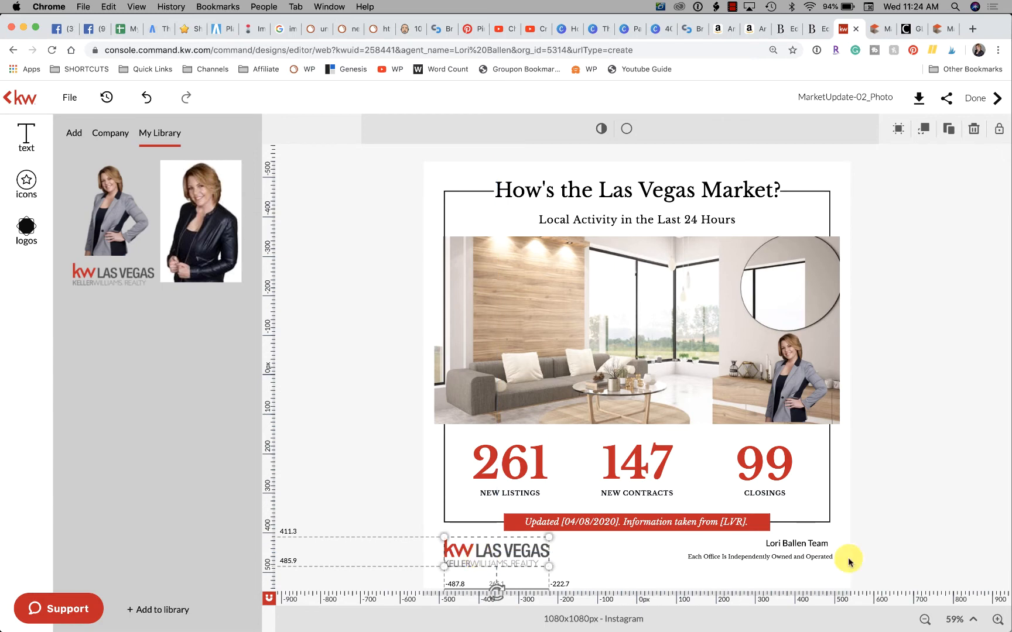
Step: Nudge the team name and office ownership disclaimer slightly lower to line up with the logo
drag(819, 558, 813, 547)
click(944, 524)
click(902, 494)
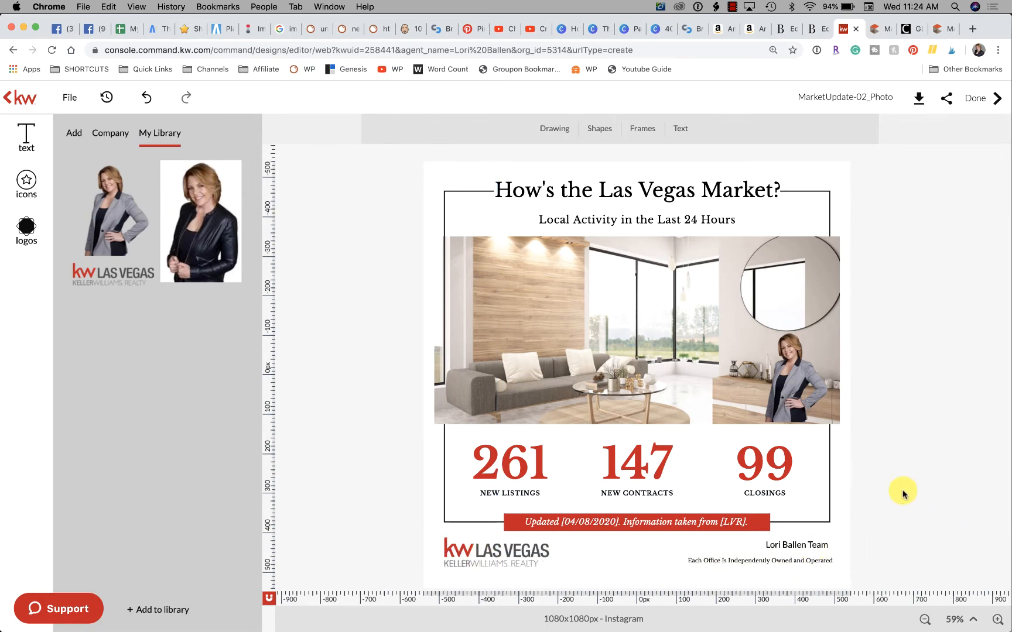
Step: Download the design as a JPEG, saving it in Documents as Las Vegas Real Estate Market Update 4-8
click(899, 98)
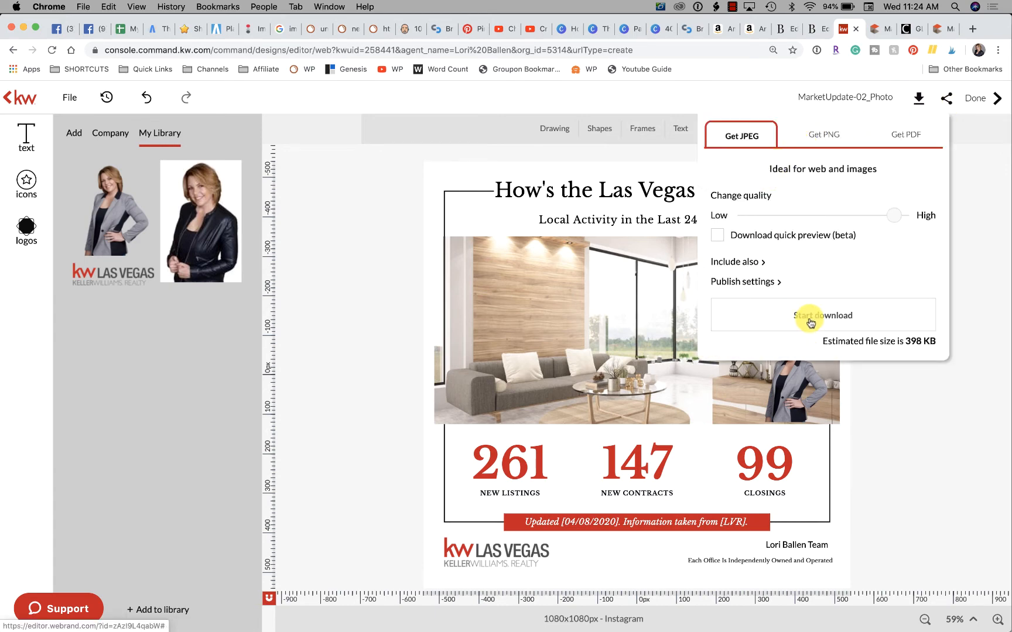
click(808, 320)
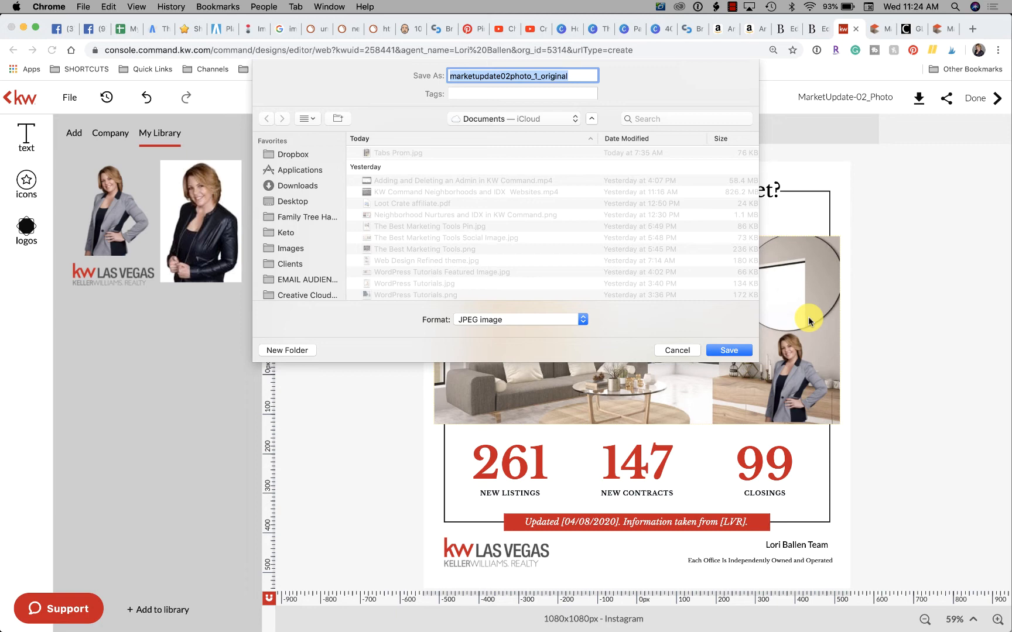
text(Market Update 4-)
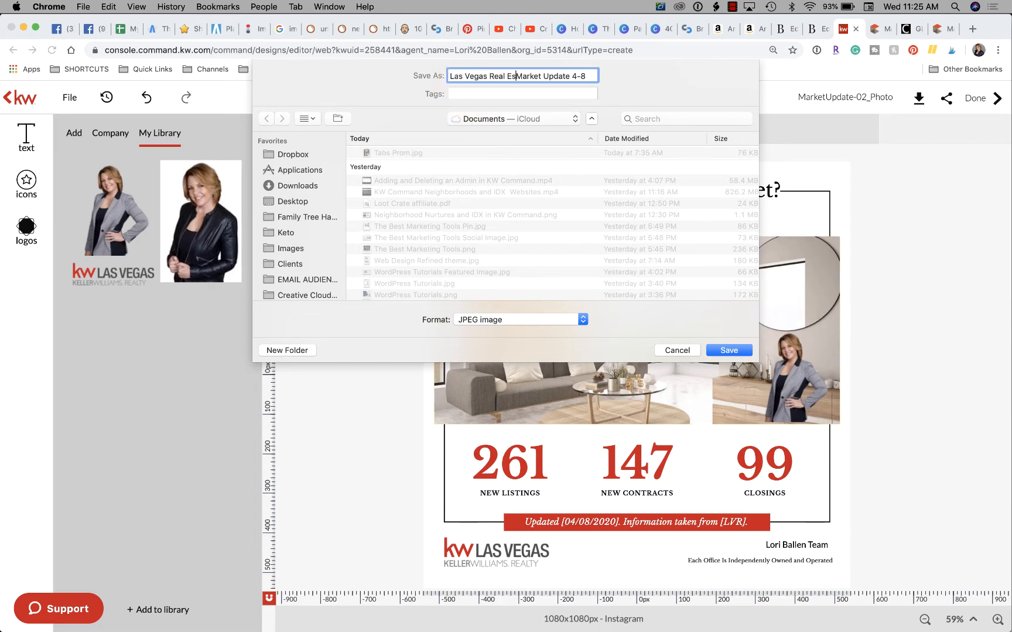
key(Return)
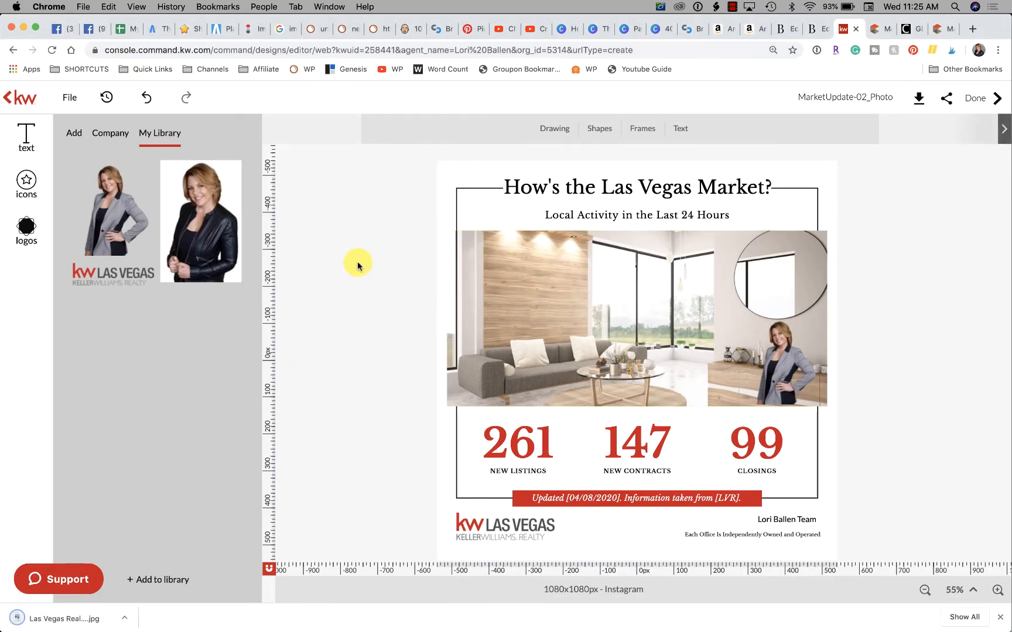
click(88, 30)
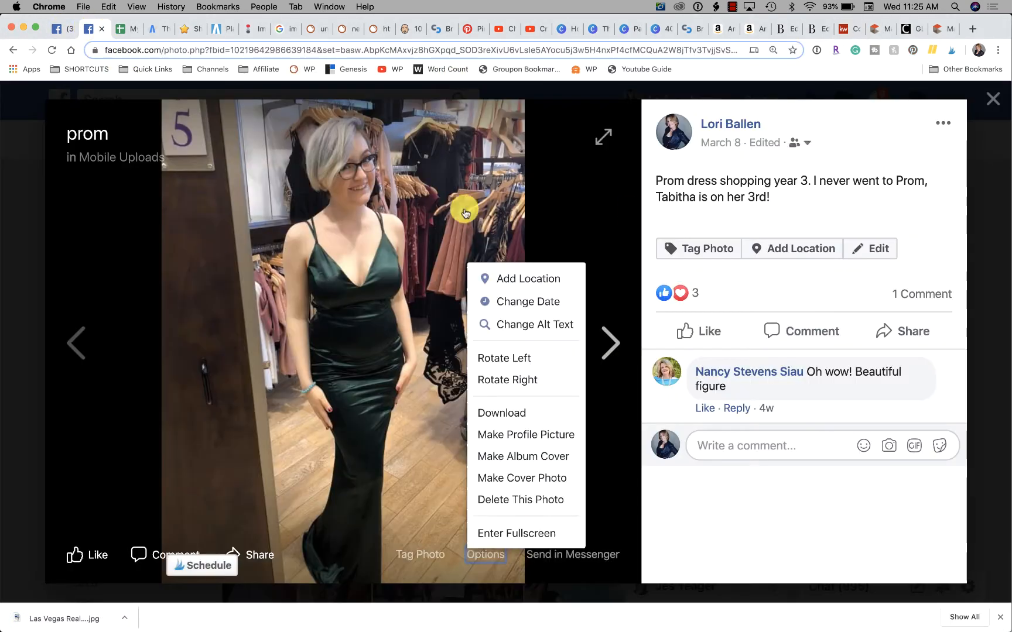
click(977, 99)
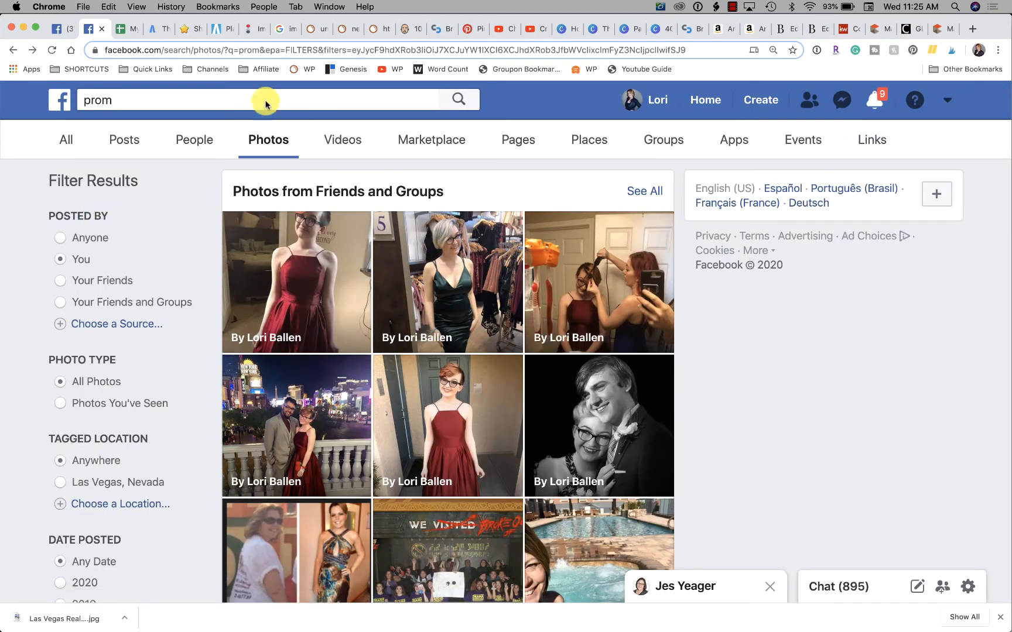
click(847, 31)
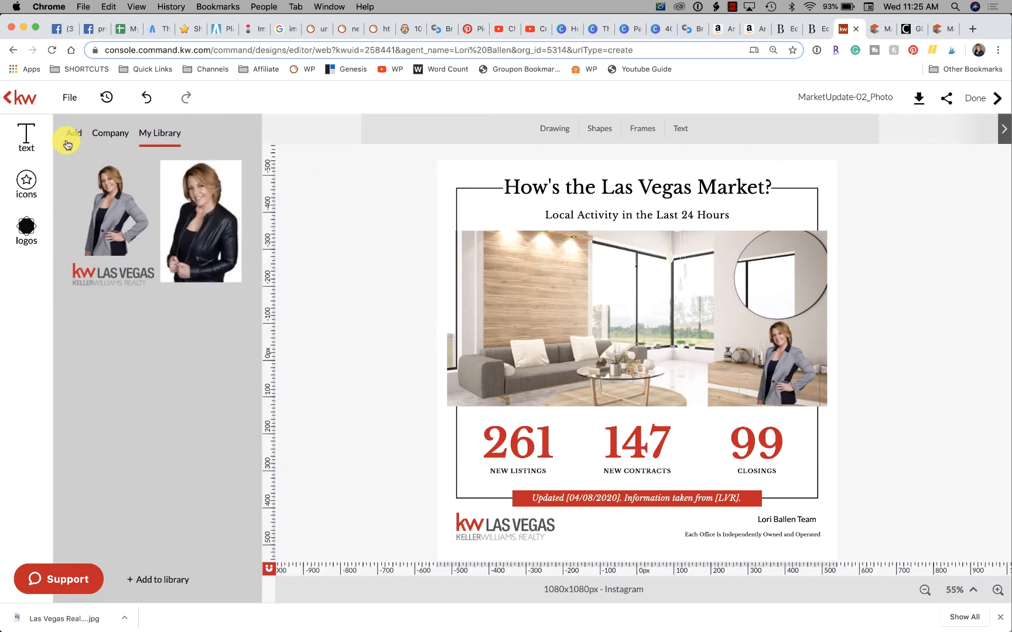
Step: Leave the design editor and its template gallery, and go to the social posts area of Campaigns
click(8, 105)
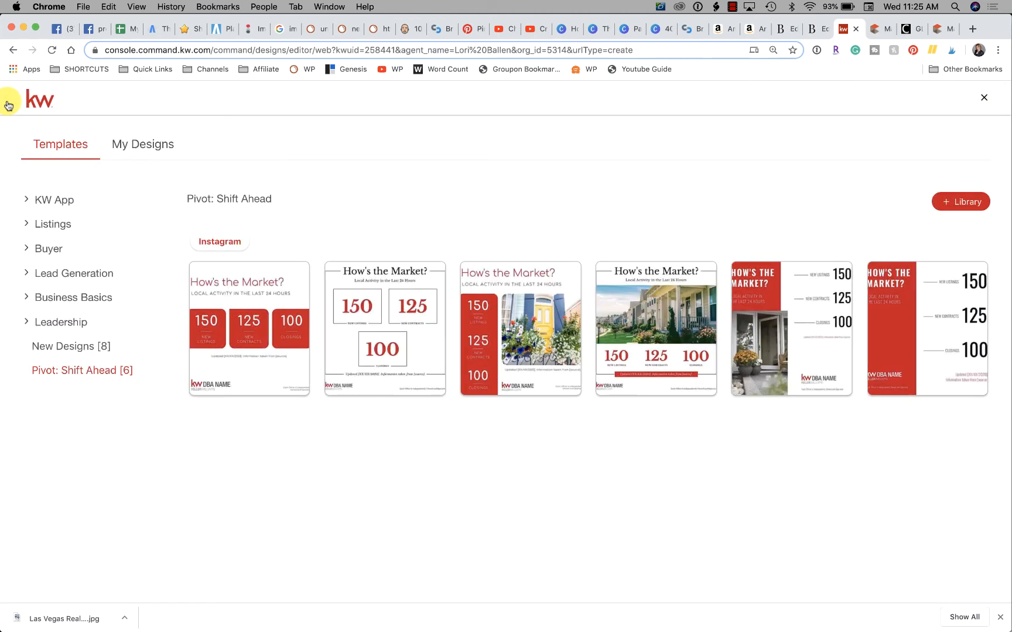
click(984, 97)
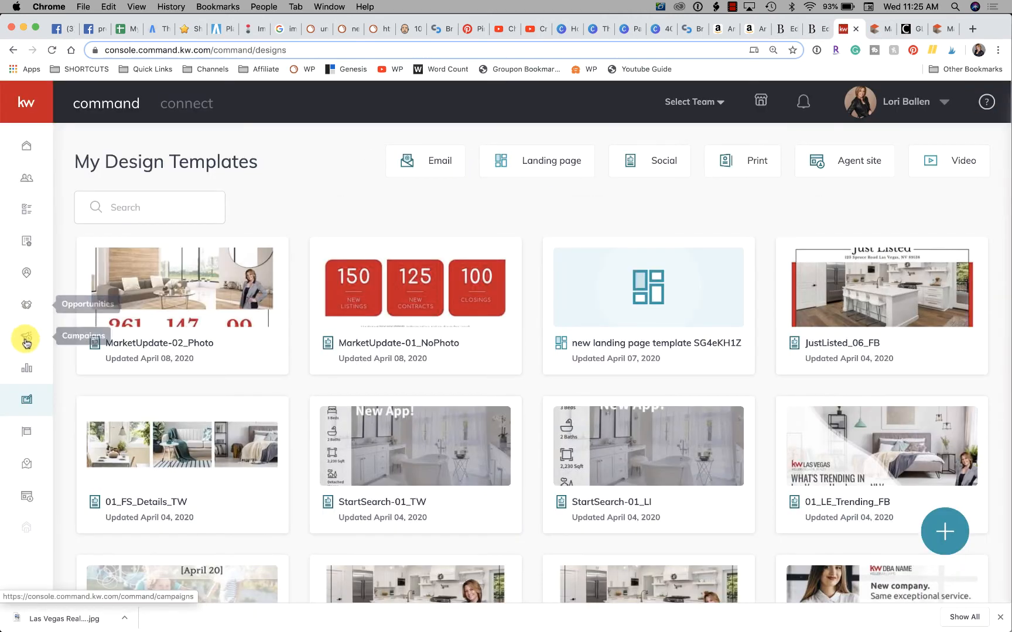
click(26, 340)
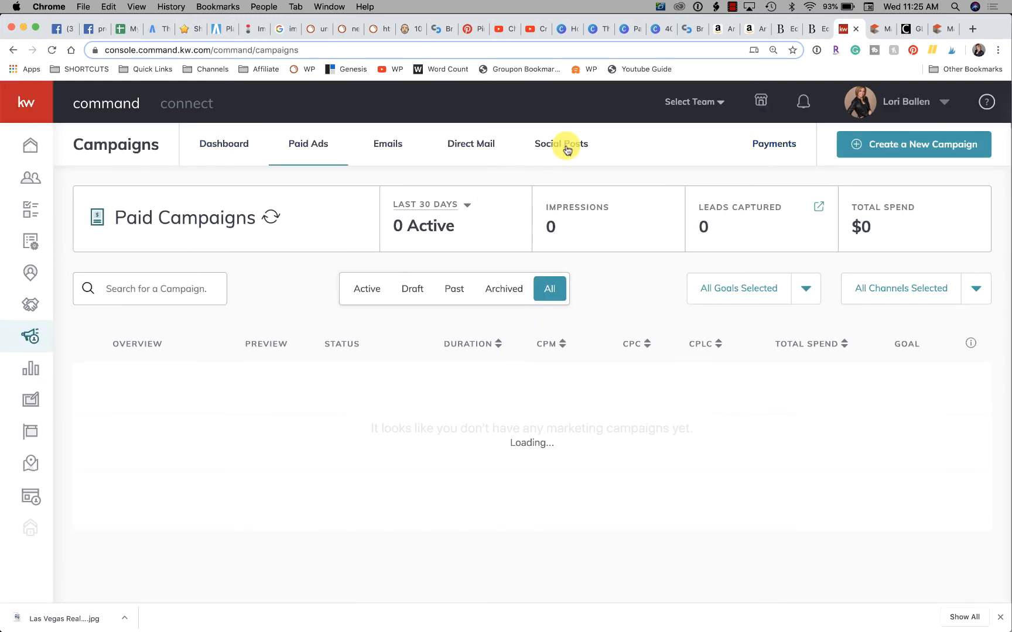
click(565, 148)
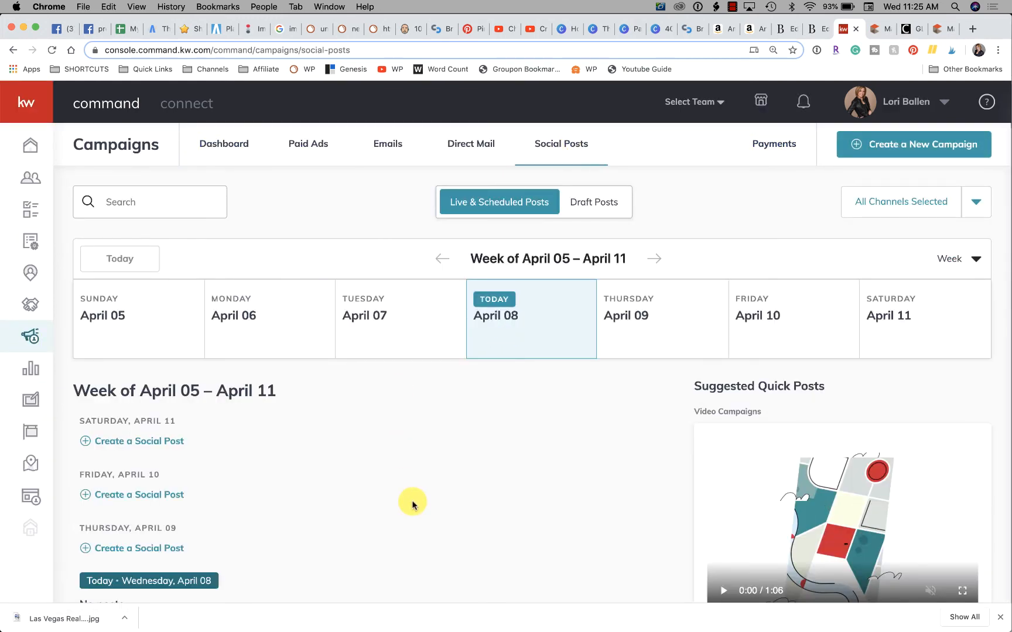
Step: Create a new campaign of the Social Post type
scroll(412, 504, down, 5)
scroll(412, 504, down, 8)
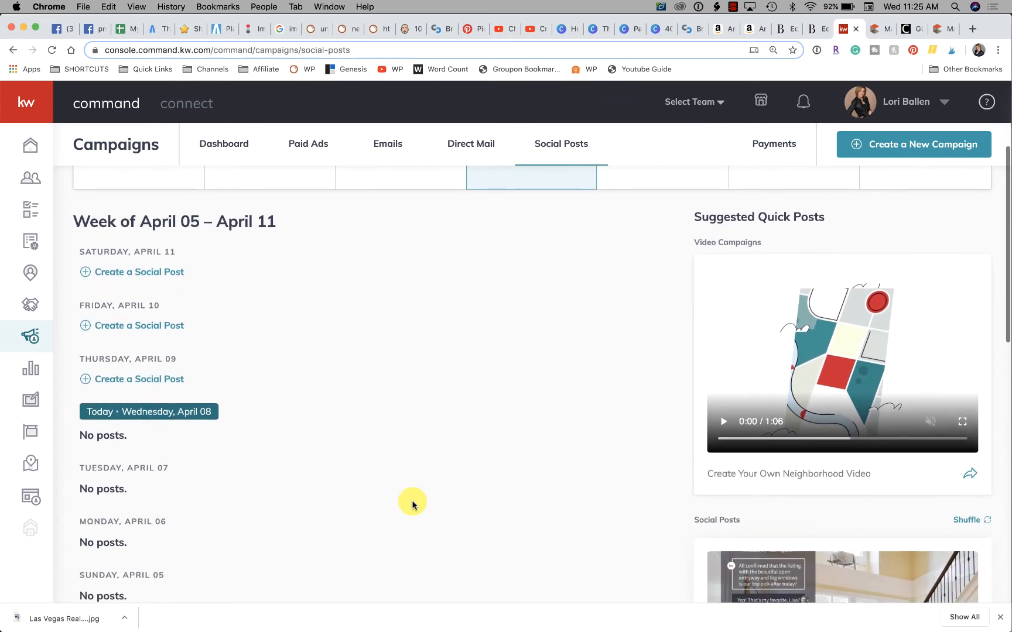
scroll(412, 503, up, 8)
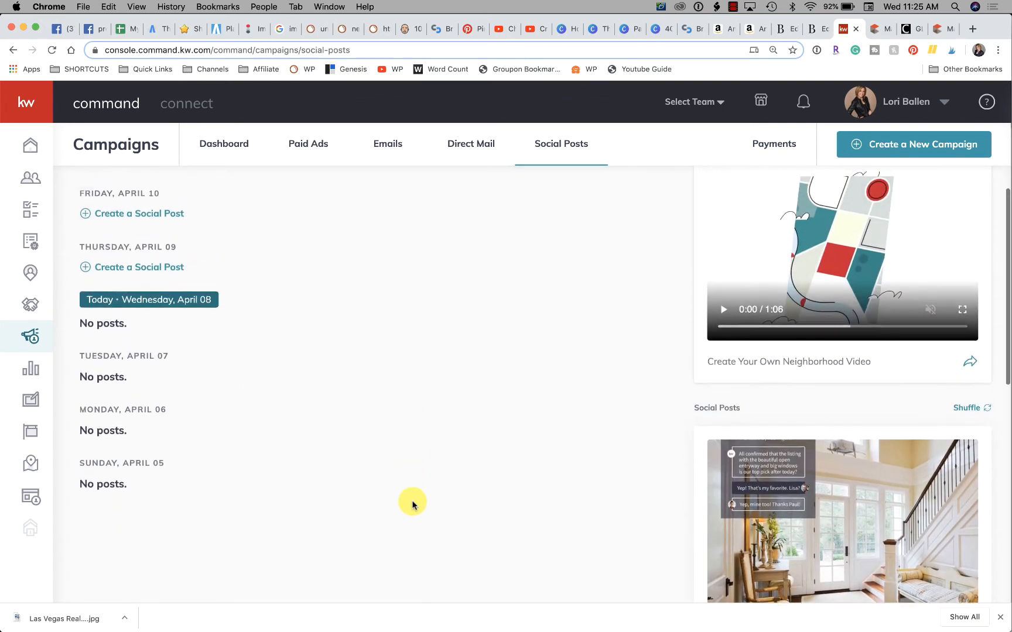
scroll(412, 504, up, 3)
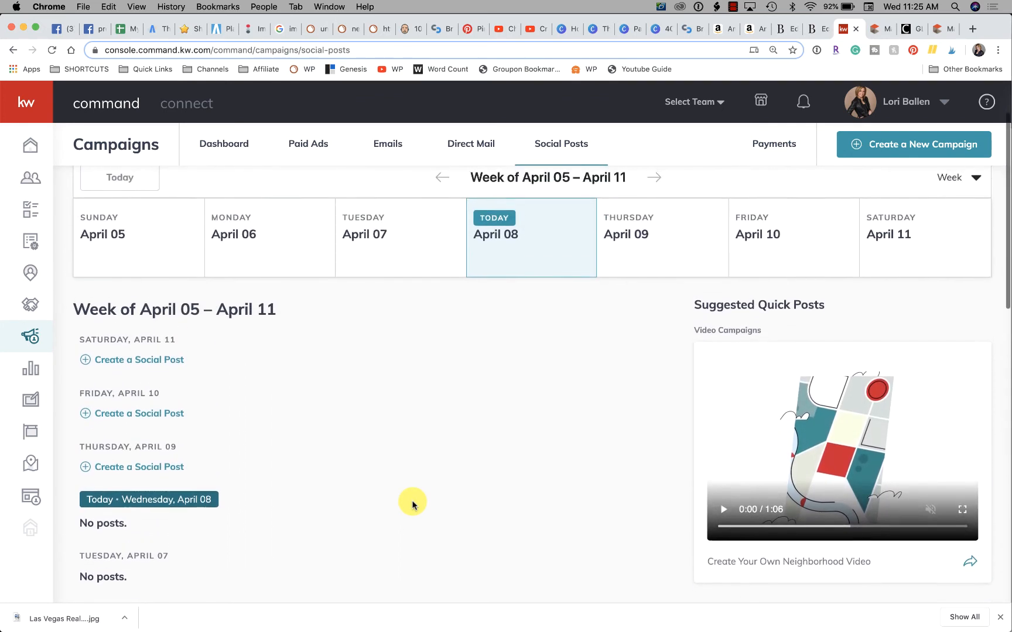
scroll(398, 462, up, 2)
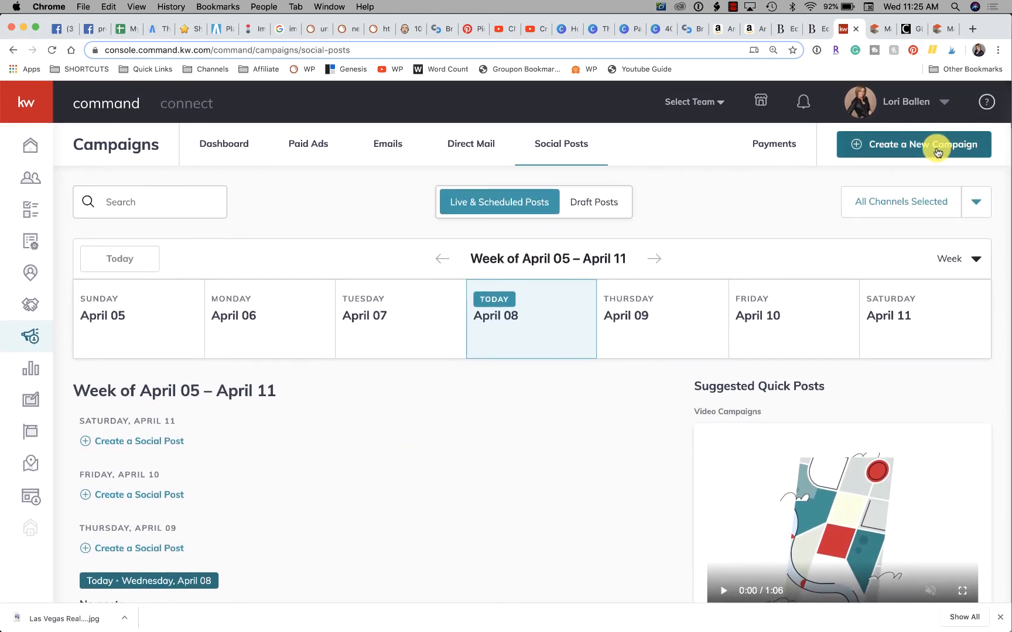
scroll(494, 424, down, 3)
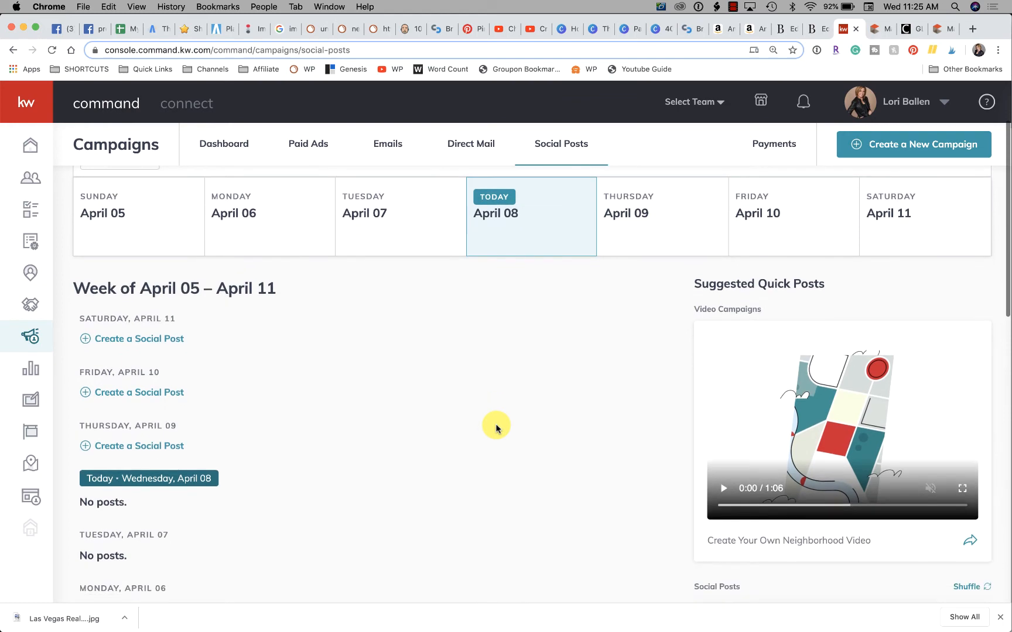
scroll(495, 426, up, 3)
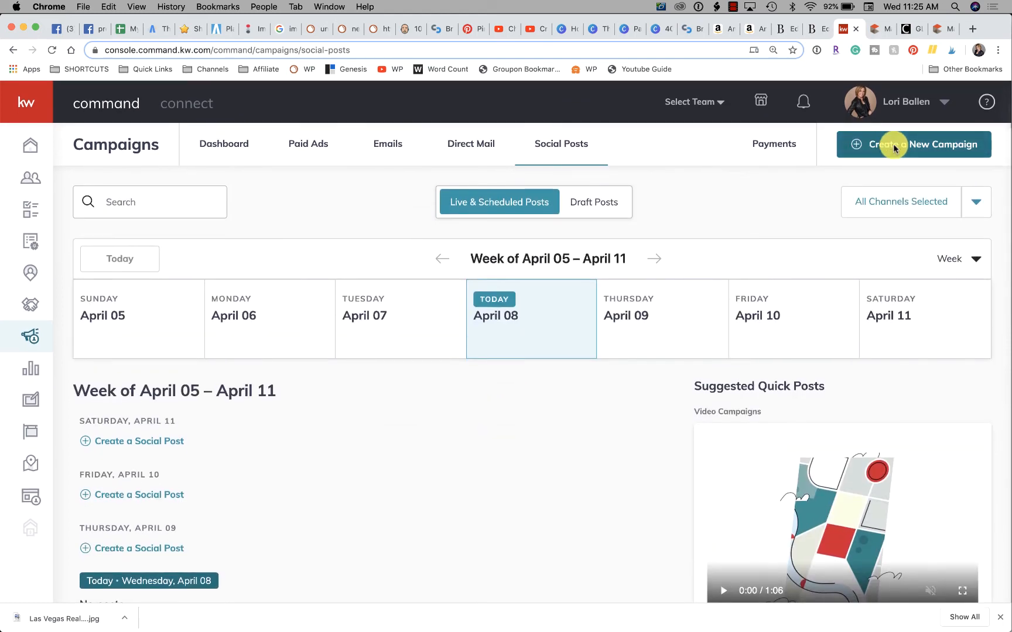
click(894, 148)
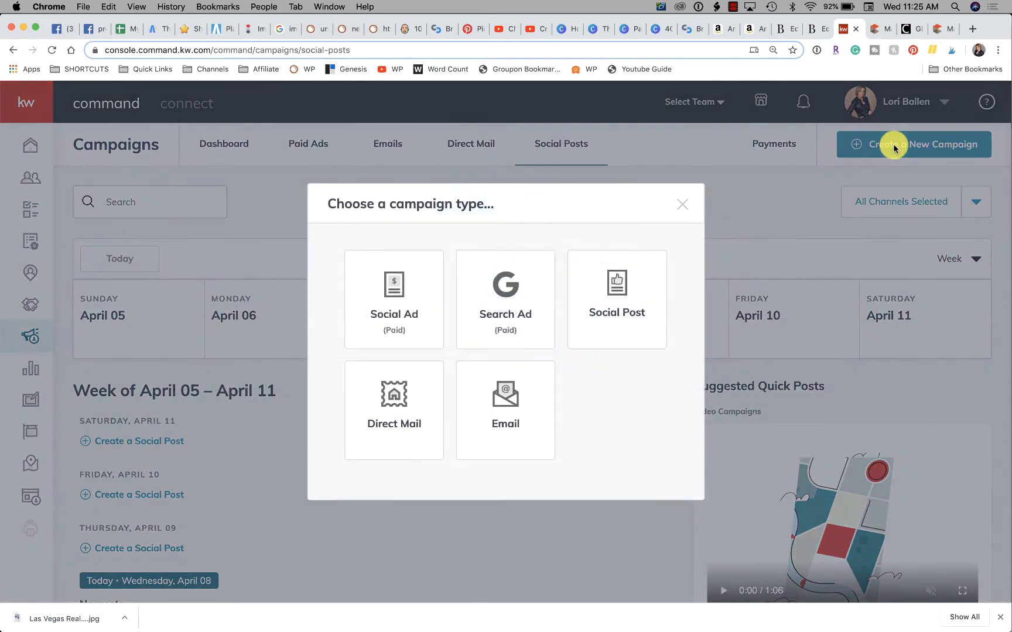
click(620, 287)
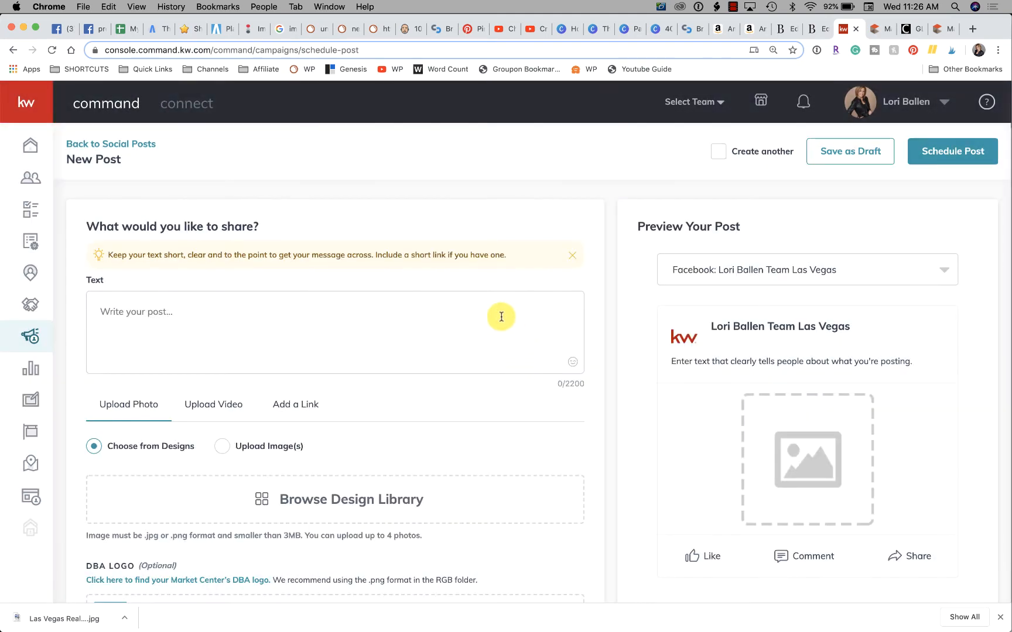
Step: Pick the MarketUpdate-02_Photo design from the design library as the post's image
scroll(310, 337, down, 2)
click(366, 426)
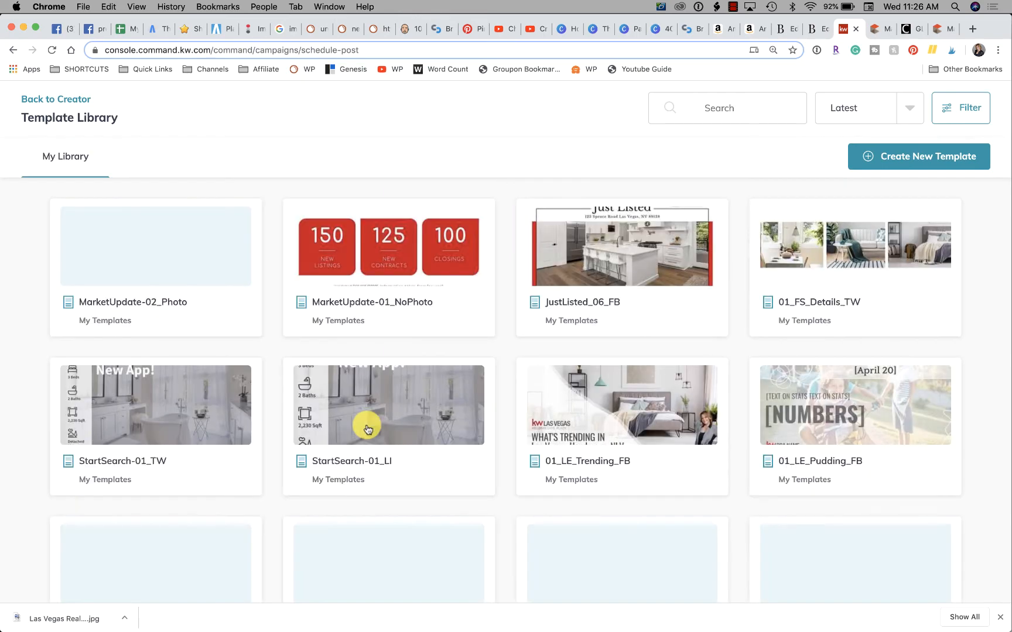
click(142, 250)
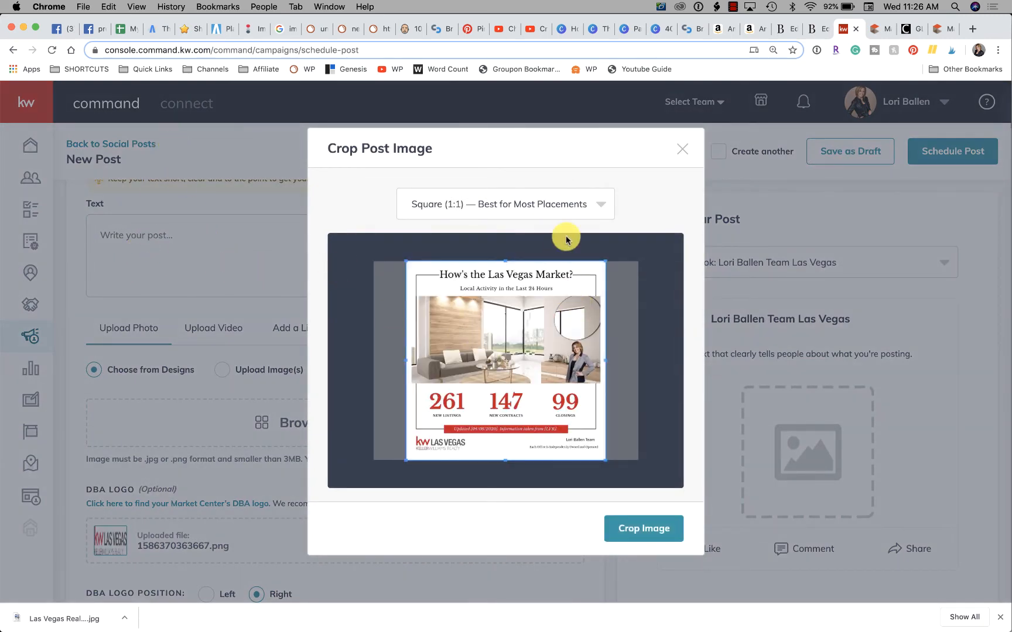
Step: Try the Wide (1.91:1) crop on the post image, moving the crop frame up to the heading
click(559, 206)
click(500, 267)
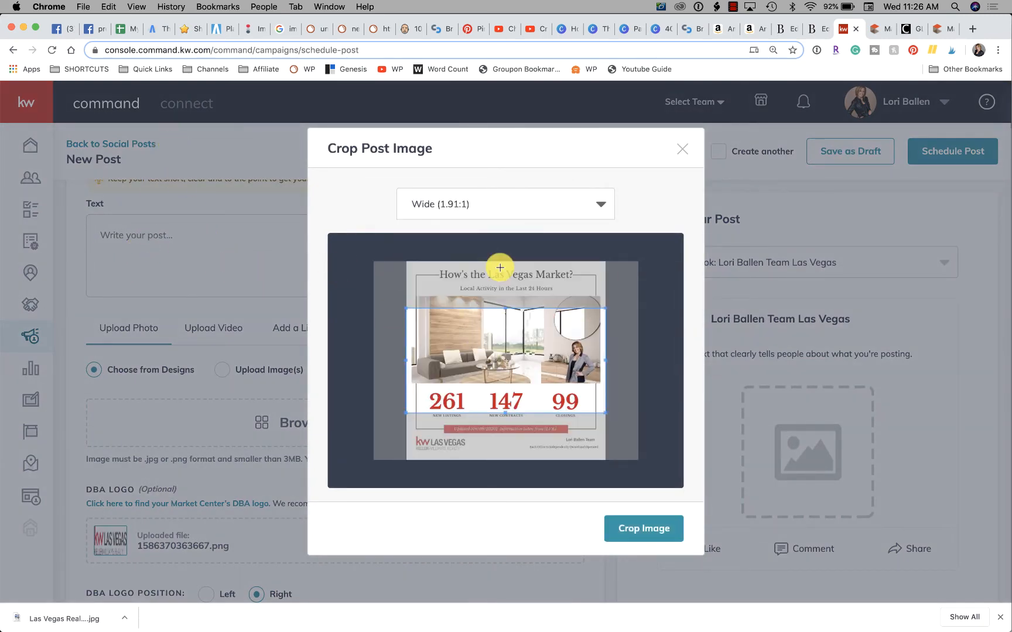
drag(521, 366, 525, 316)
click(502, 205)
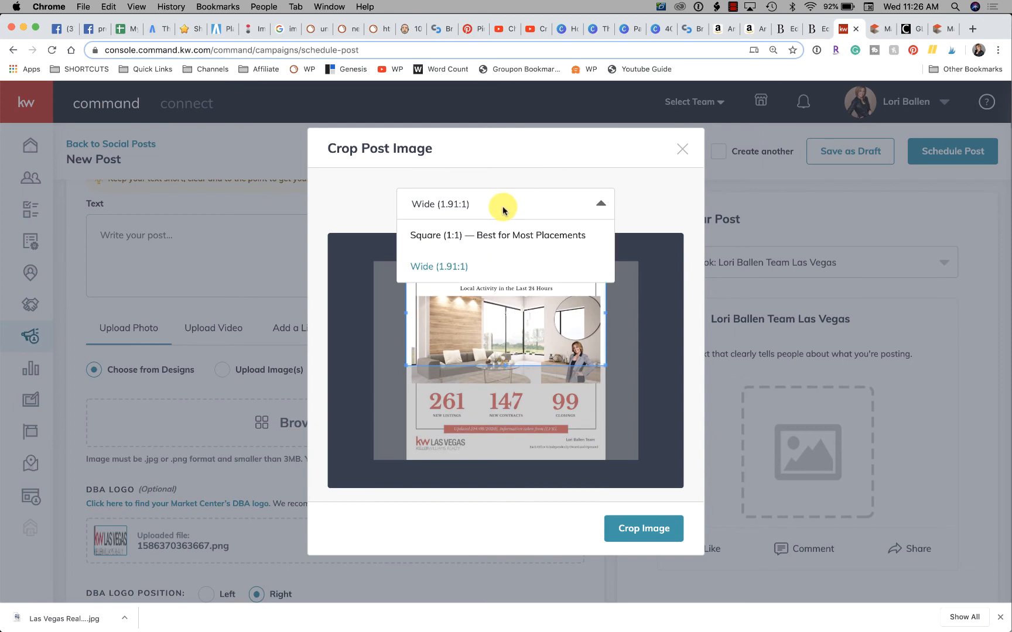
Step: Crop the post image to the Square (1:1) format
click(470, 235)
click(649, 528)
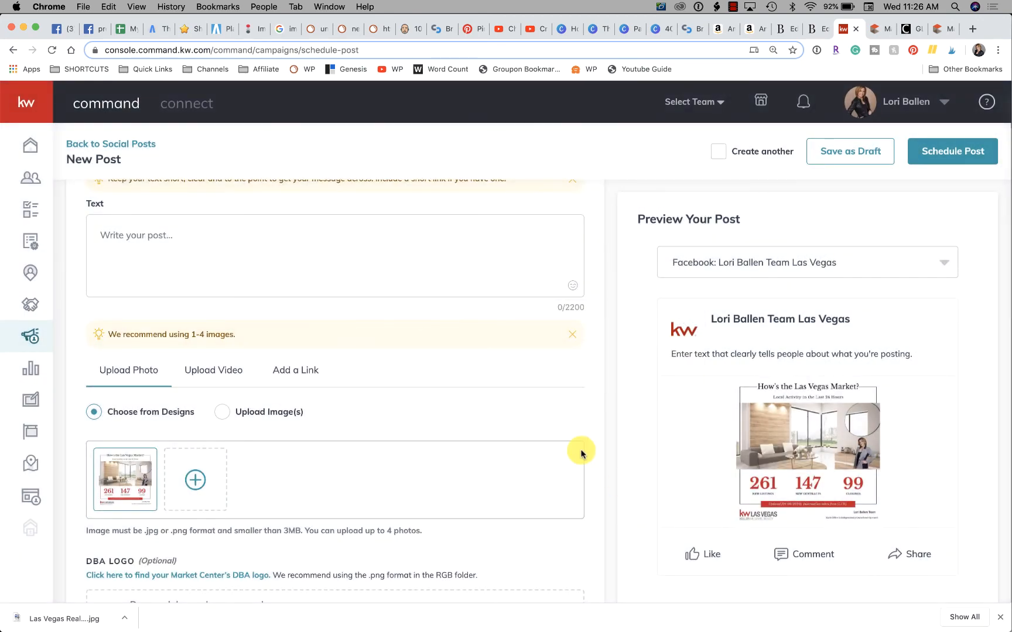
Step: Write the post text "Real Estate in Las Vegas is still selling. Call or Text", the phone number, and "Virtual Tours and Meetings Available."
scroll(580, 451, up, 3)
click(336, 329)
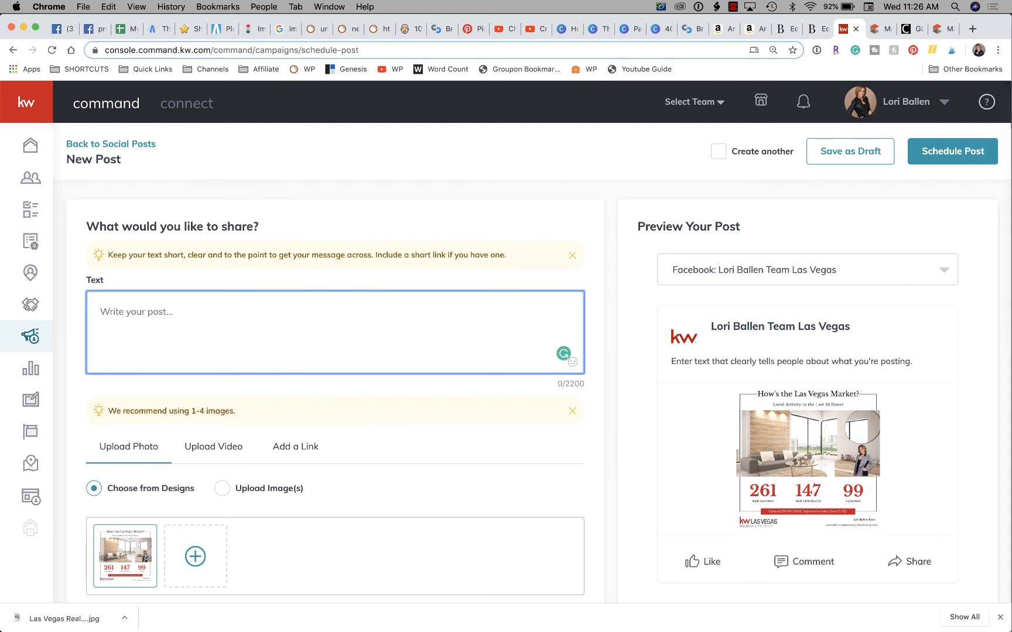
text(Re)
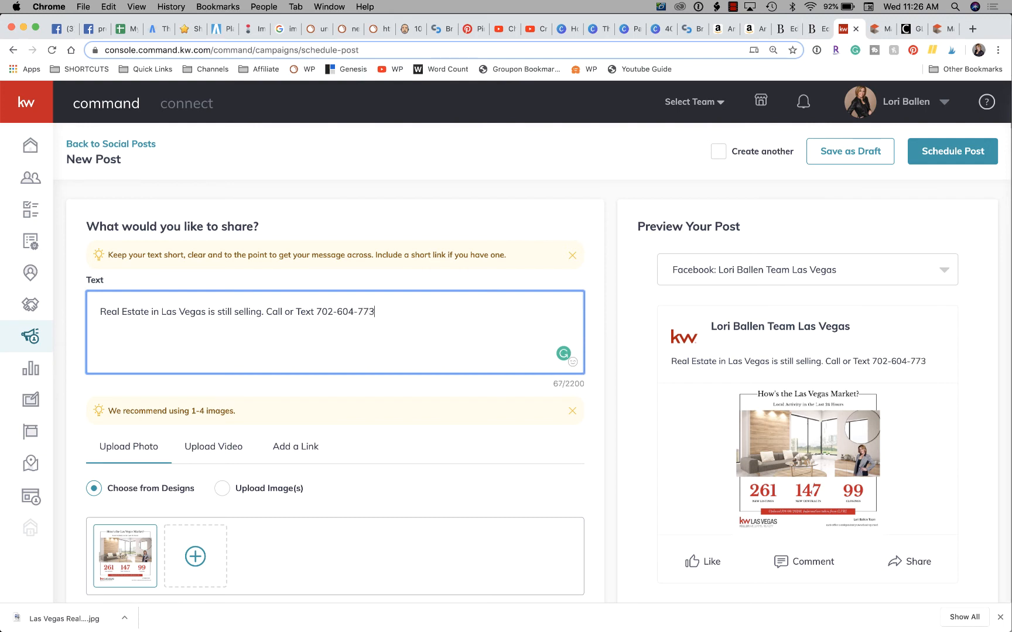
text(Vir)
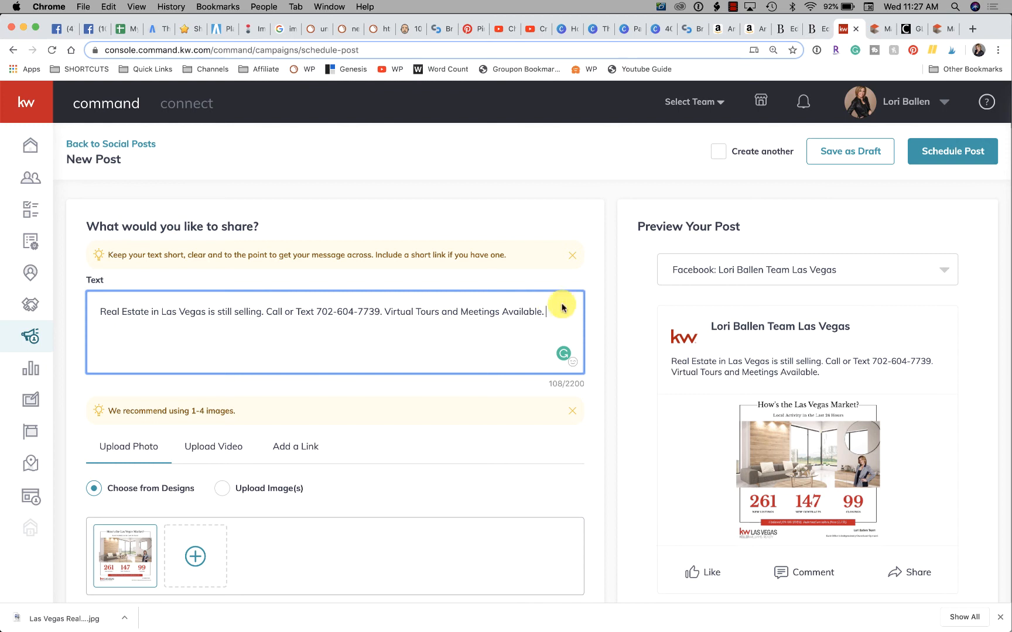
Step: Open the team's property search site, ballenvegas.kw.com, in a new browser tab
click(969, 30)
text(ballenblogger.com)
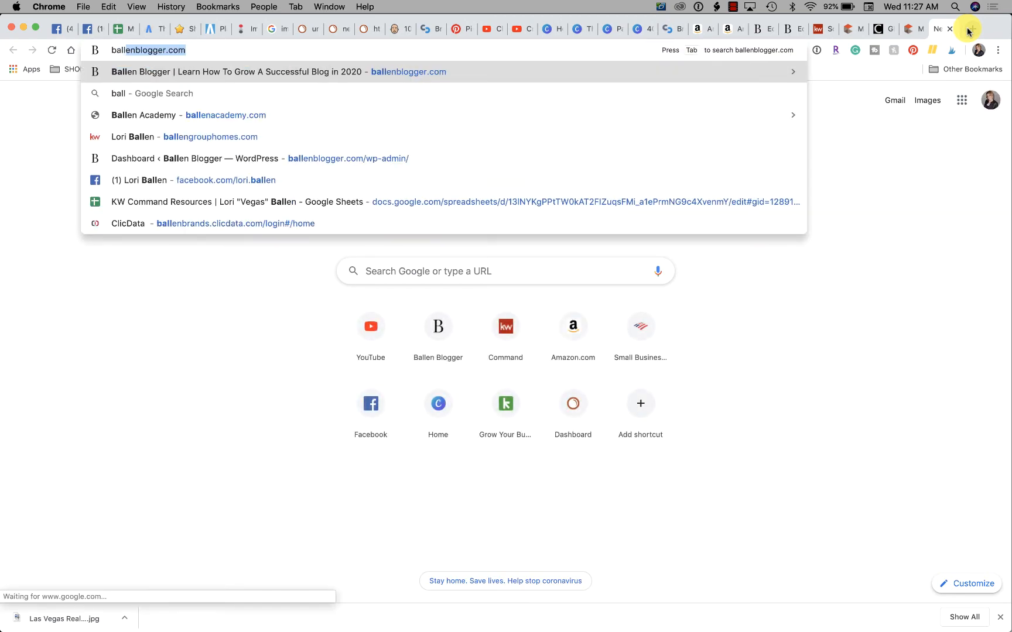
key(Return)
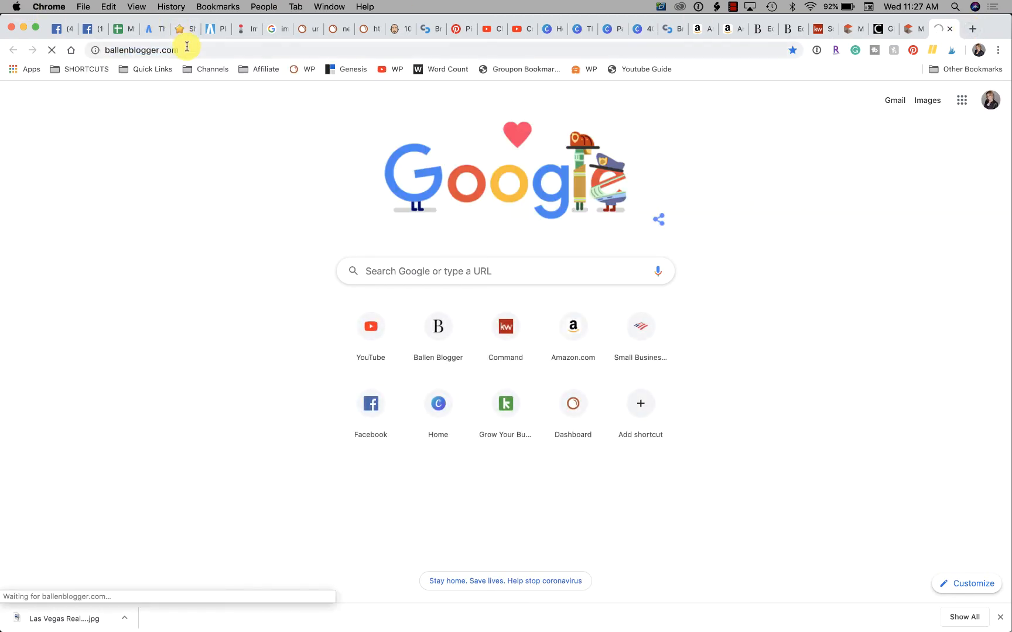
click(187, 47)
text(bl)
key(BackSpace)
text(allgr)
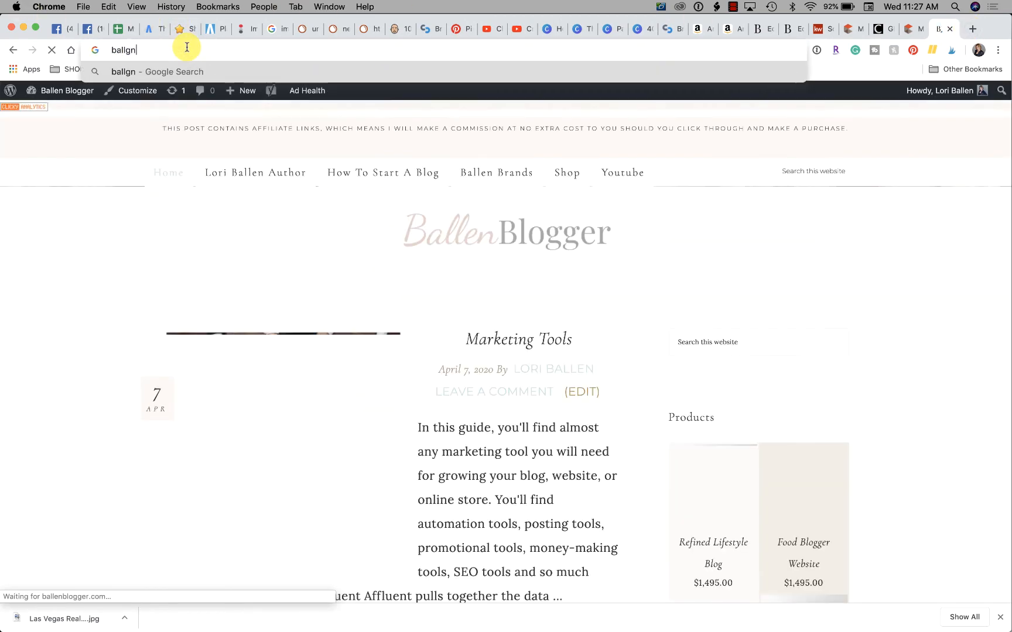
key(BackSpace)
key(BackSpace)
text(enveg)
key(Return)
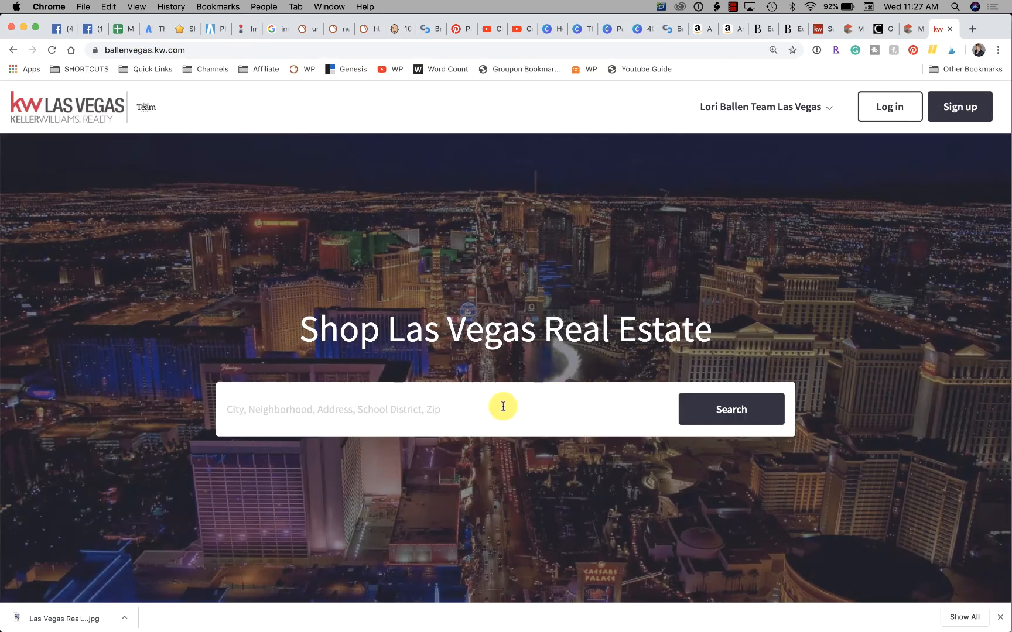
Step: Search the site for las vegas properties and raise the maximum sale price to Any
text(las vegas)
key(Return)
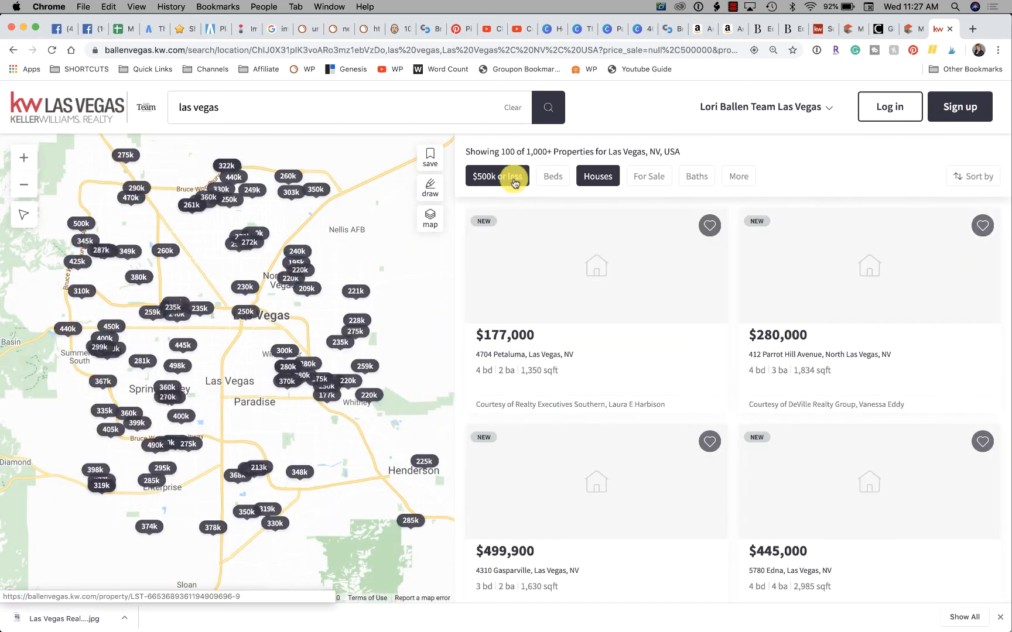
click(516, 207)
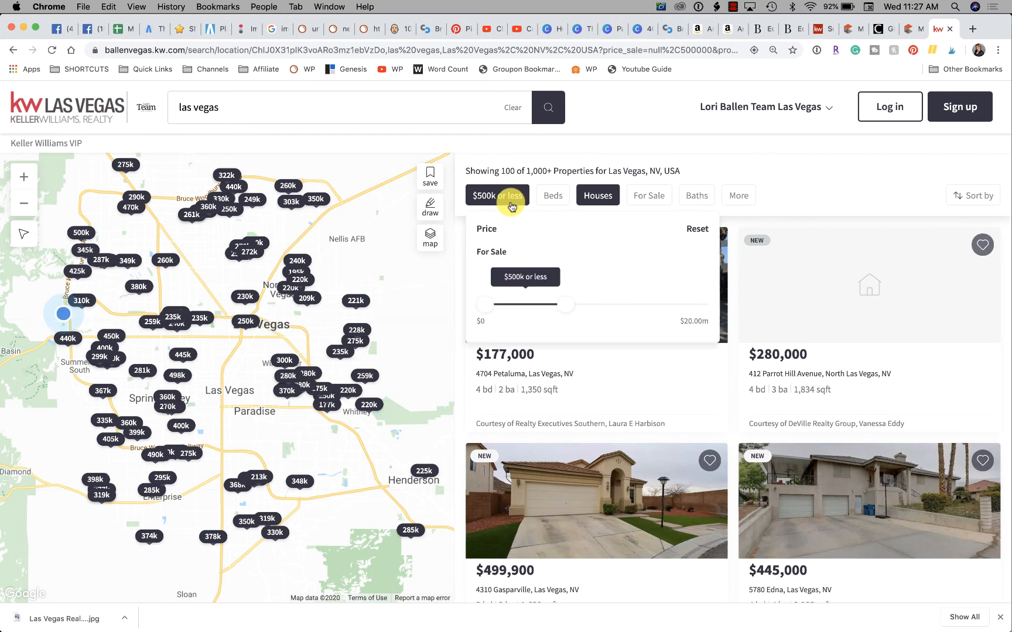
drag(562, 310, 826, 305)
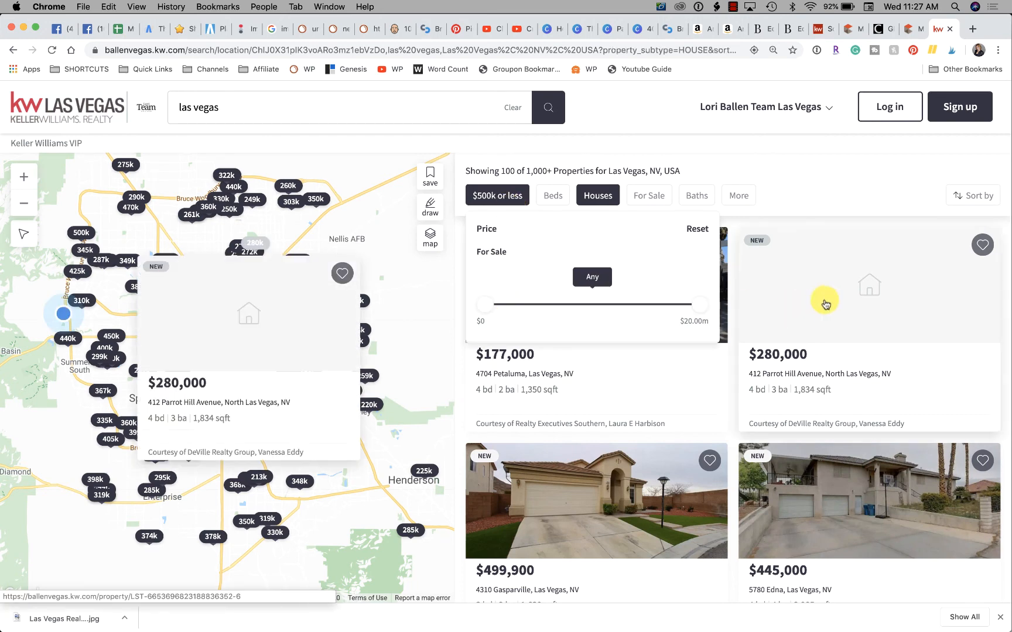
click(849, 177)
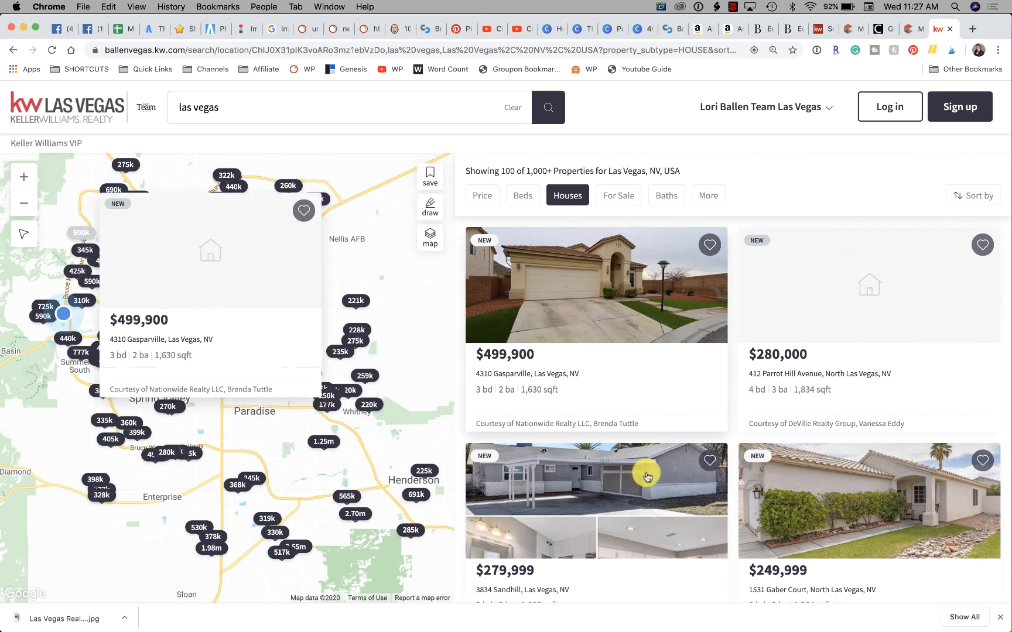
click(977, 201)
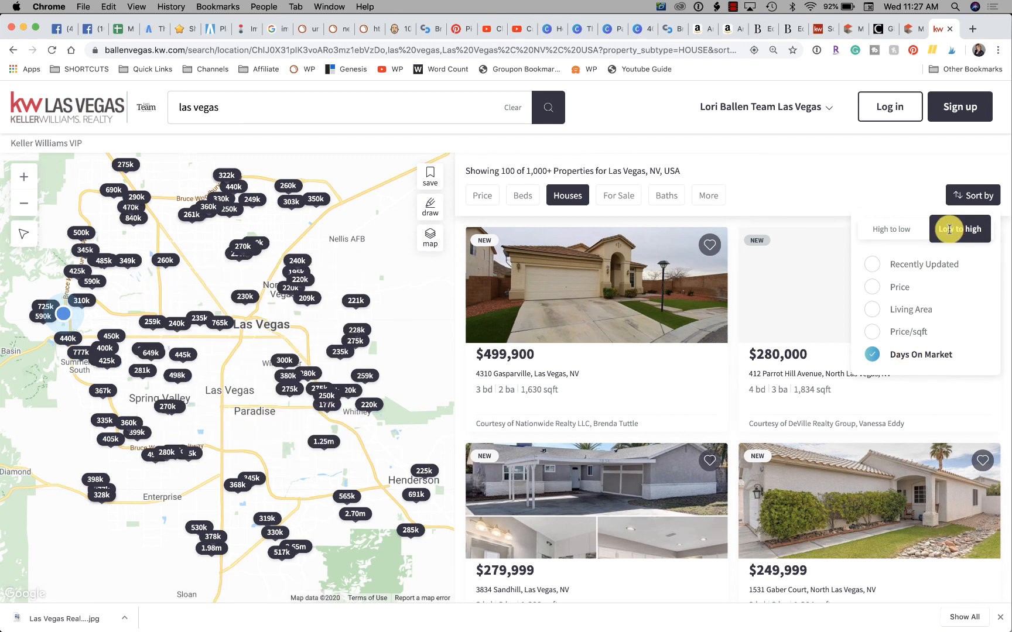
click(872, 155)
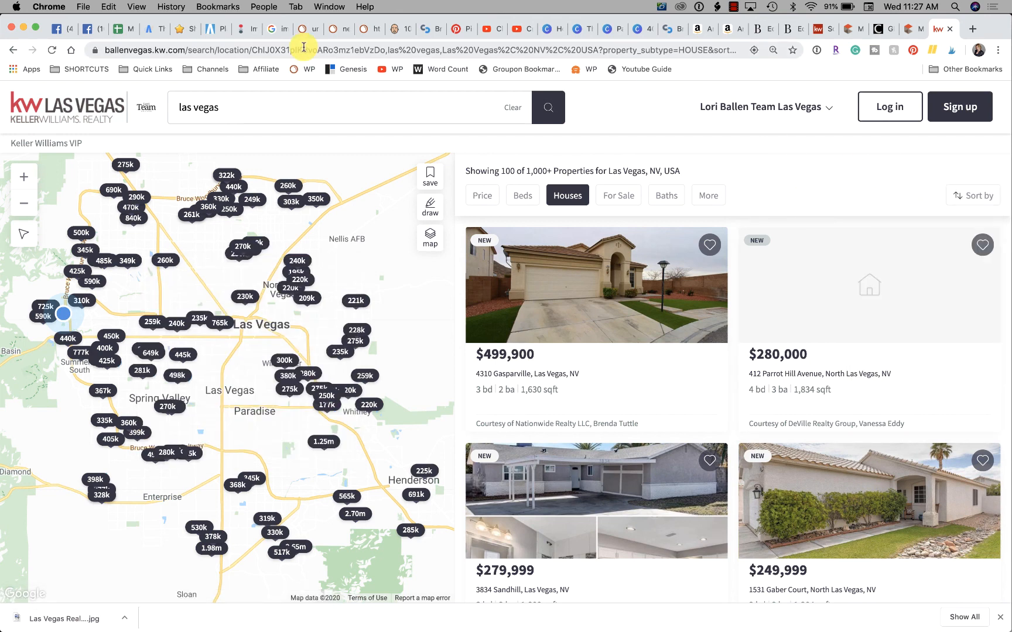
Step: Copy the web address of the Las Vegas houses search results and open Bitly in a new browser tab
click(590, 50)
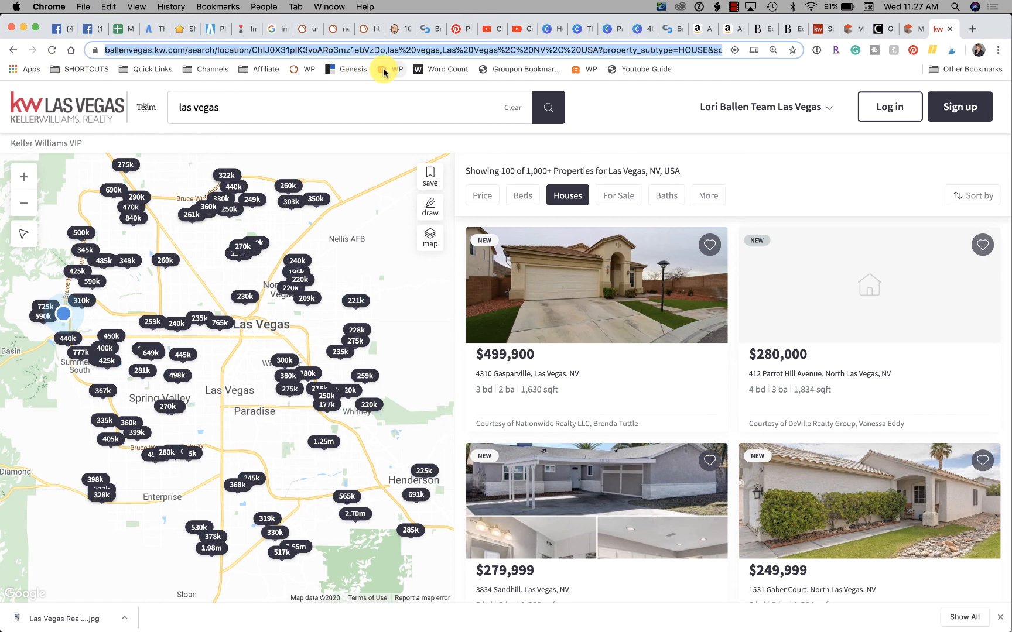
click(972, 28)
text(big)
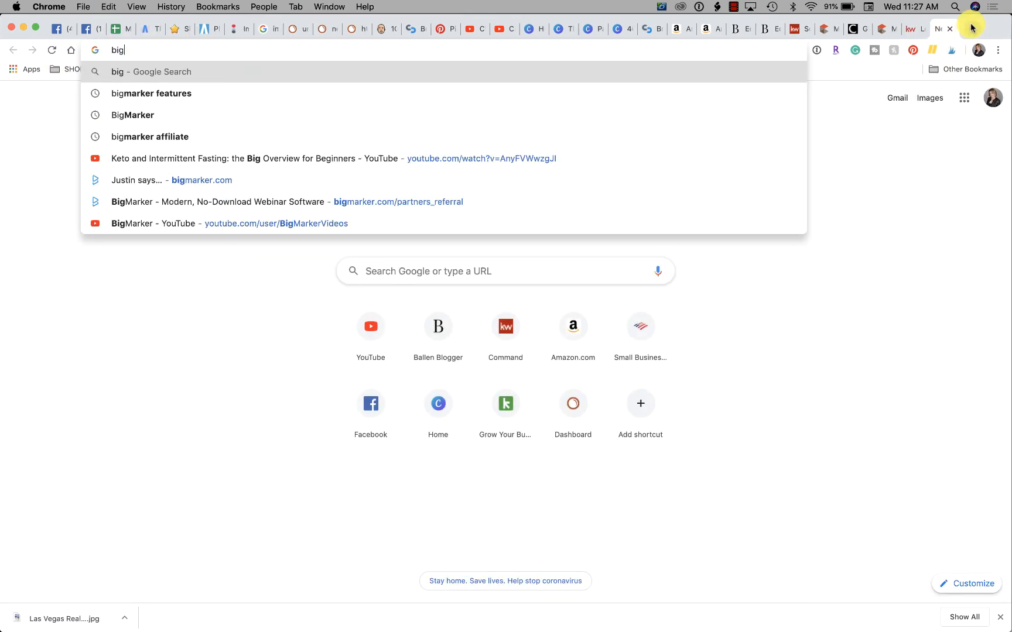
key(BackSpace)
text(t)
key(Return)
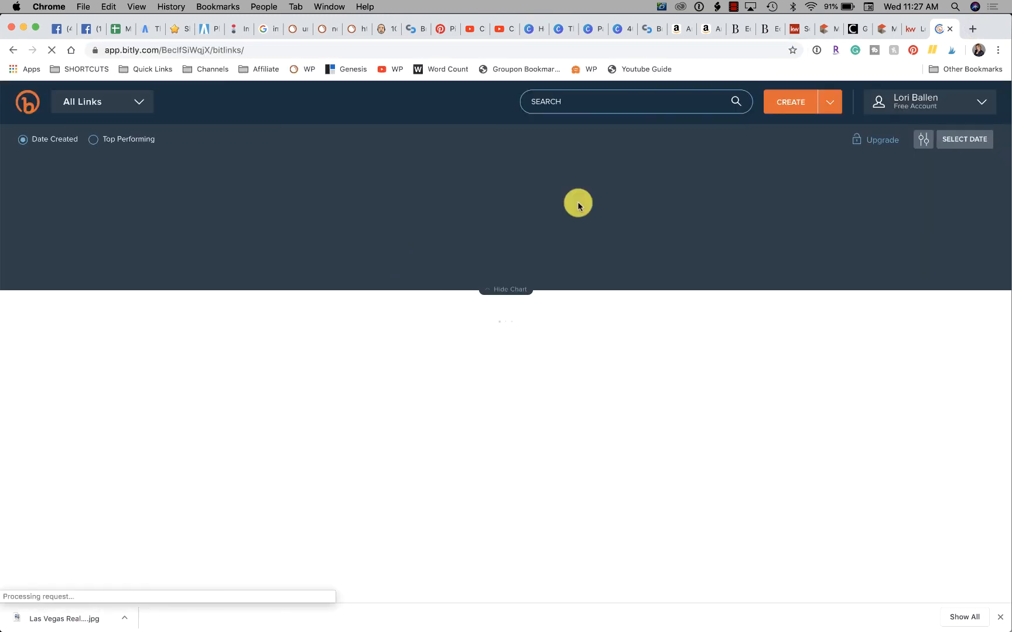
Step: Create a bit.ly short link from the copied ballenvegas.kw.com search address
click(586, 101)
key(super+v)
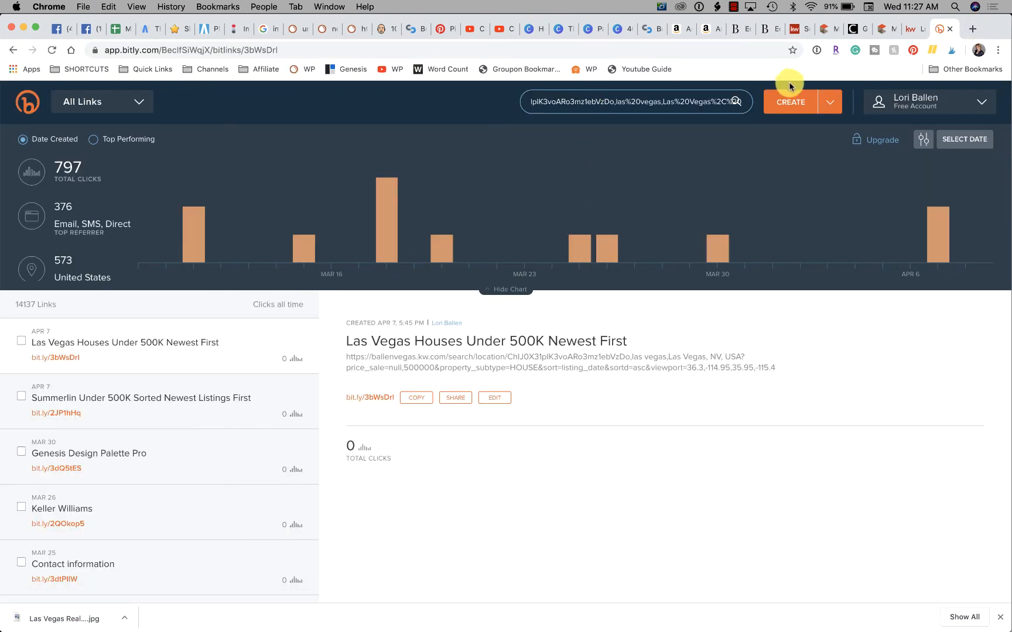
click(788, 107)
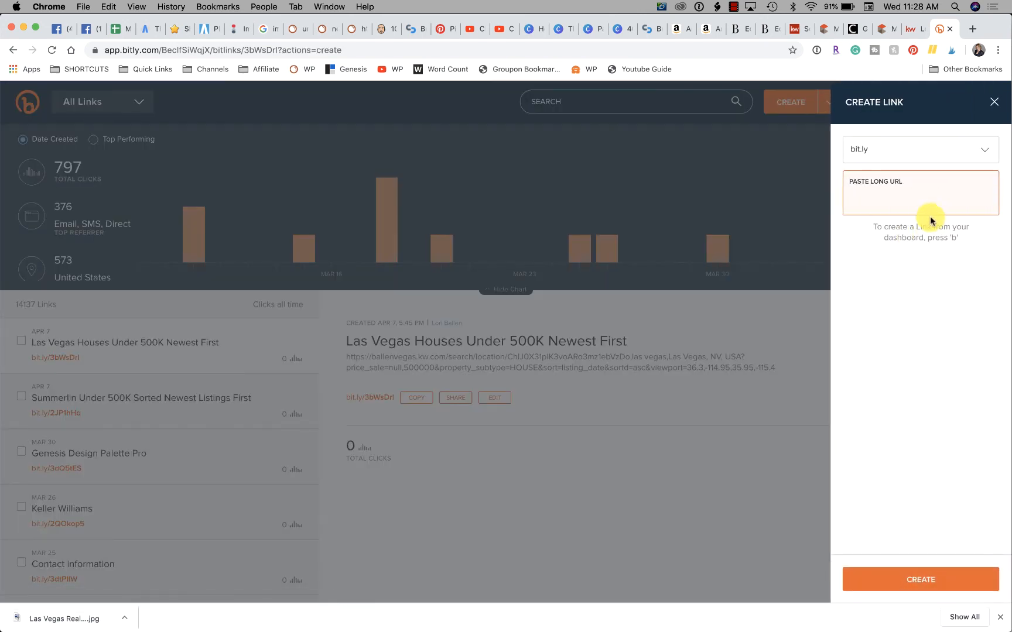
click(930, 219)
text(https://ballenvegas.kw.com/search/location/ChIJ0X31pIK3voARo3mz1ebVzDo,las%20vegas,Las%20Vegas%2C%20NV%2C%20USA?property_subtype=HOUSE&sort=listing_date&sortd=asc&viewport=36.3%2C-114.95%2C35.95%2C-115.4)
click(930, 588)
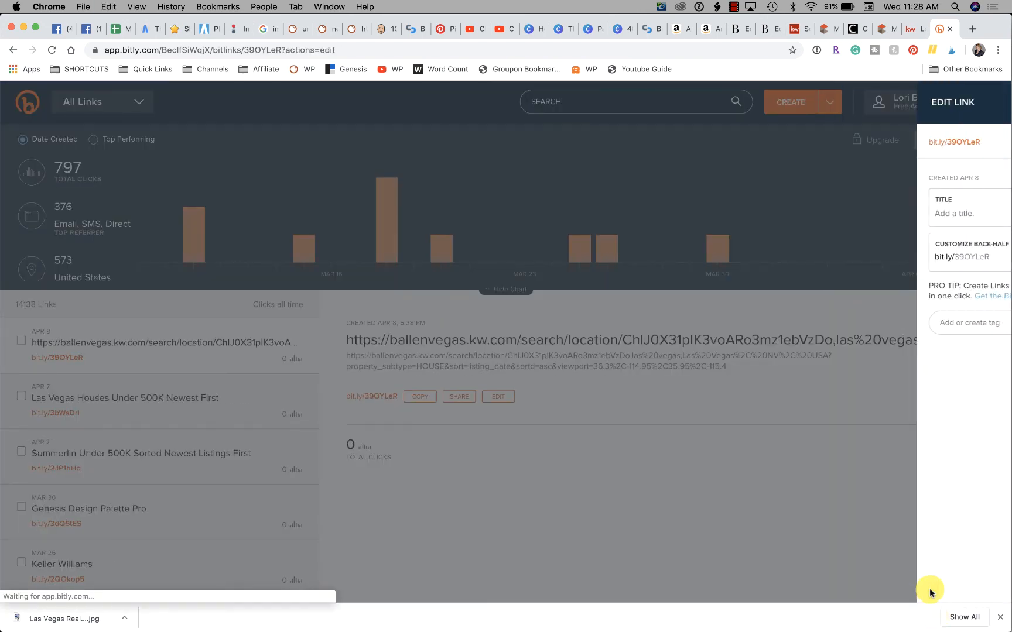
Step: Title the short link "Las Vegas Houses Newest First", save it and copy the short address
click(877, 218)
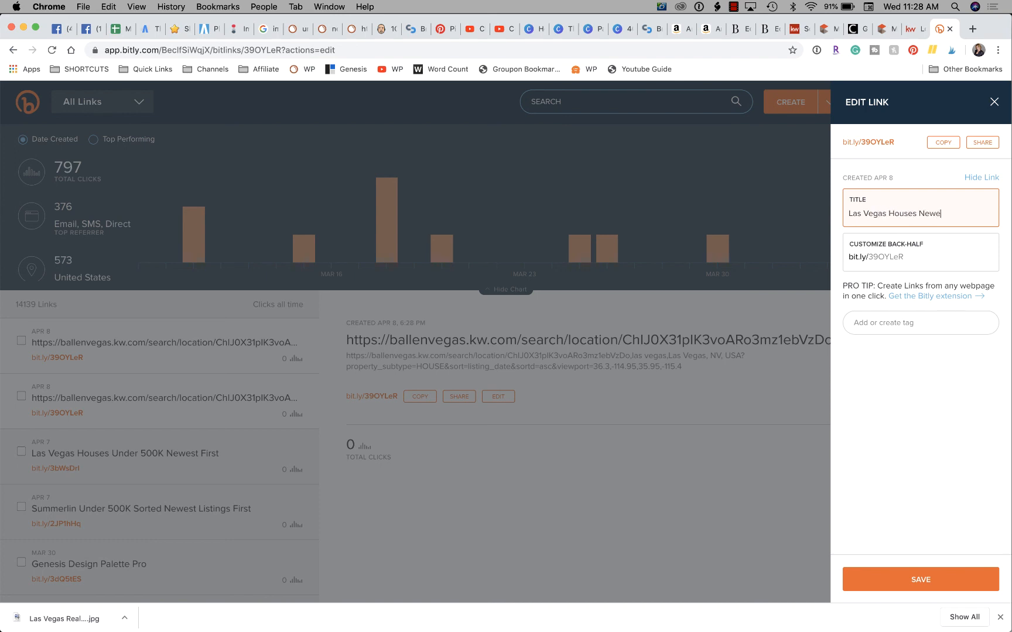
text(t Firs)
key(Return)
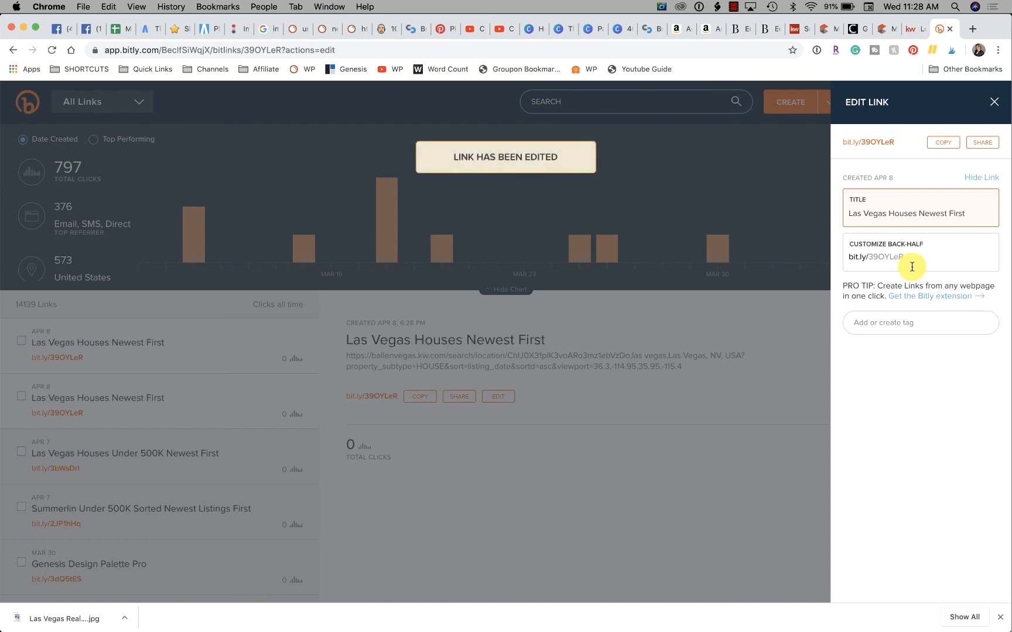
click(943, 142)
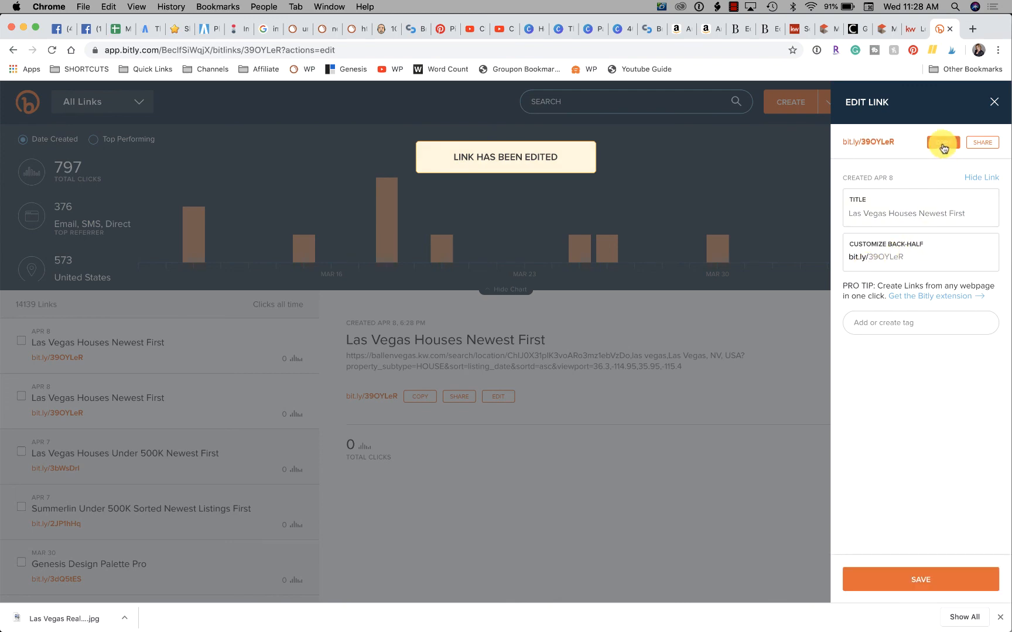
click(912, 31)
click(870, 33)
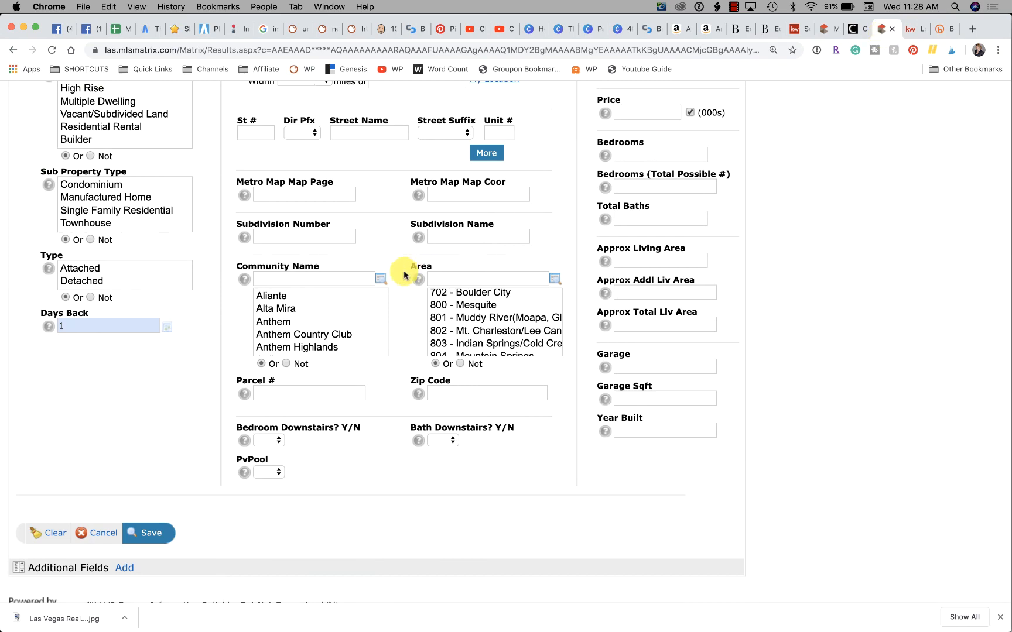
click(797, 29)
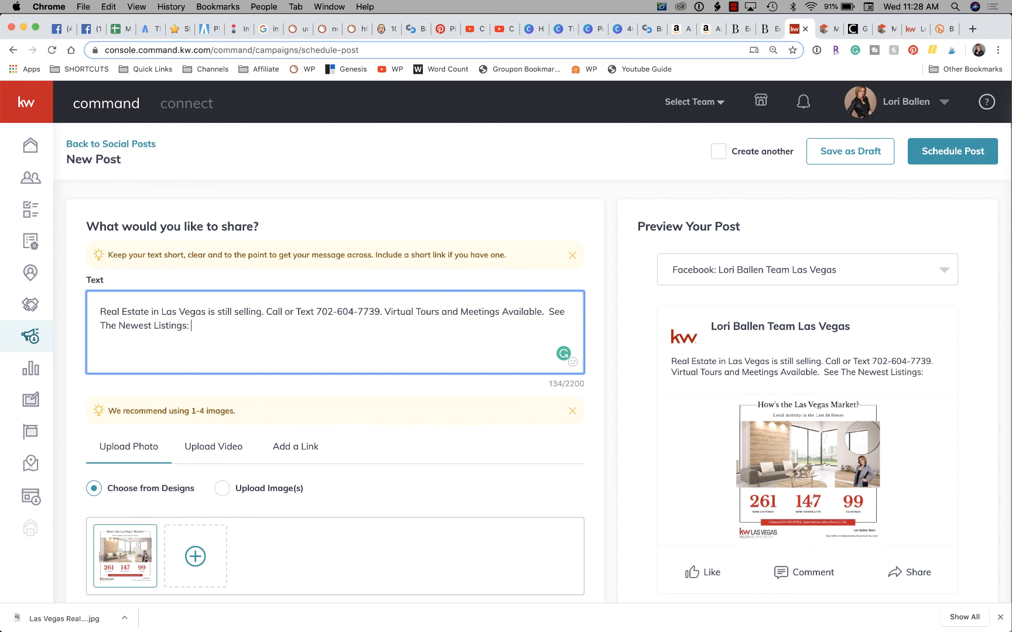
key(super+v)
Step: Review the post's image and logo settings and set the post to publish immediately
scroll(548, 311, down, 5)
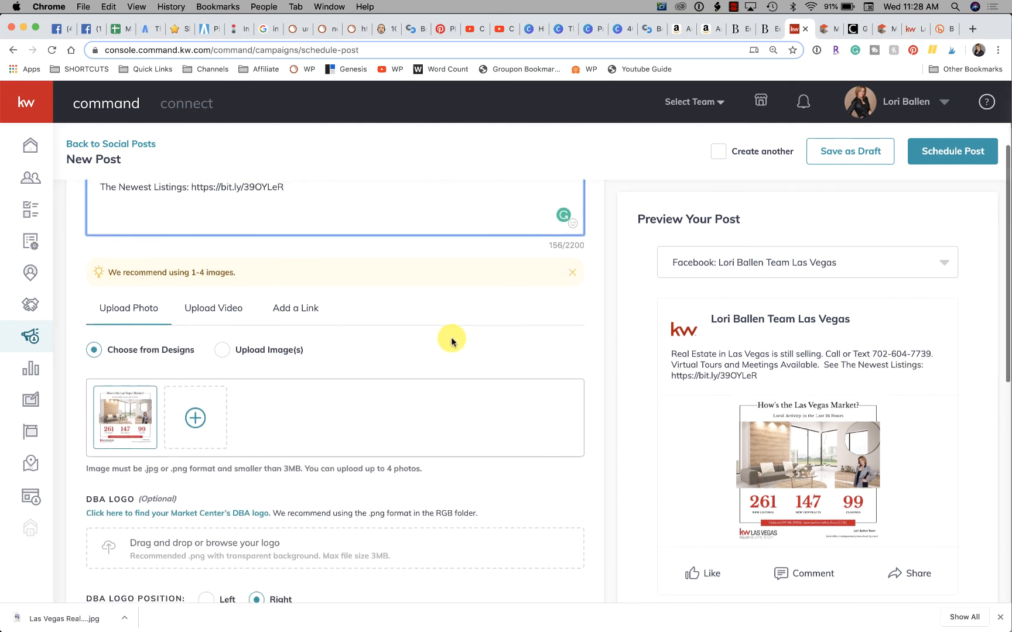
scroll(451, 337, up, 4)
scroll(327, 338, down, 7)
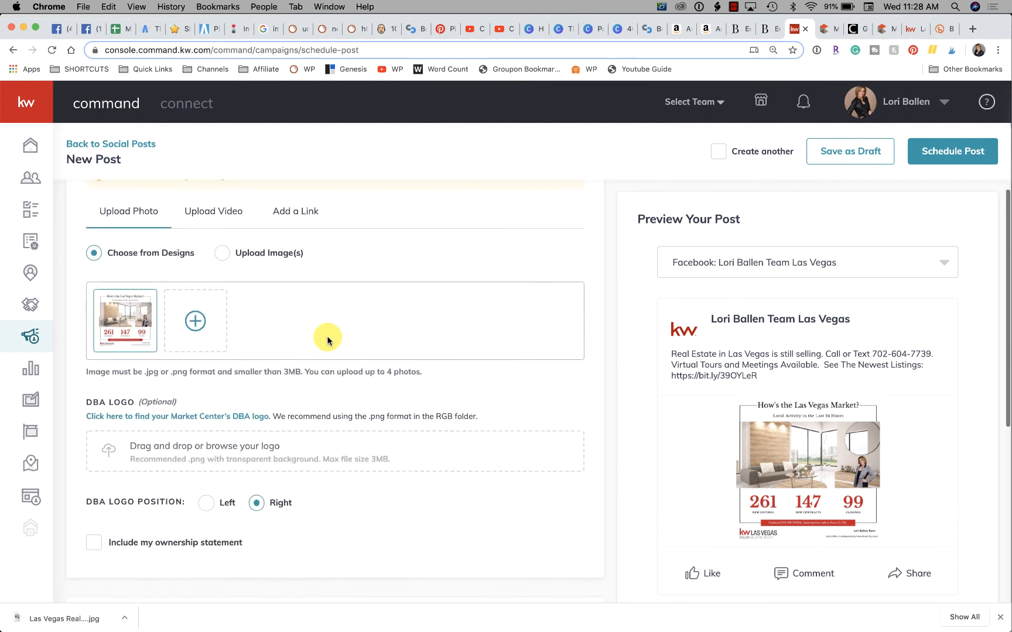
scroll(327, 339, down, 4)
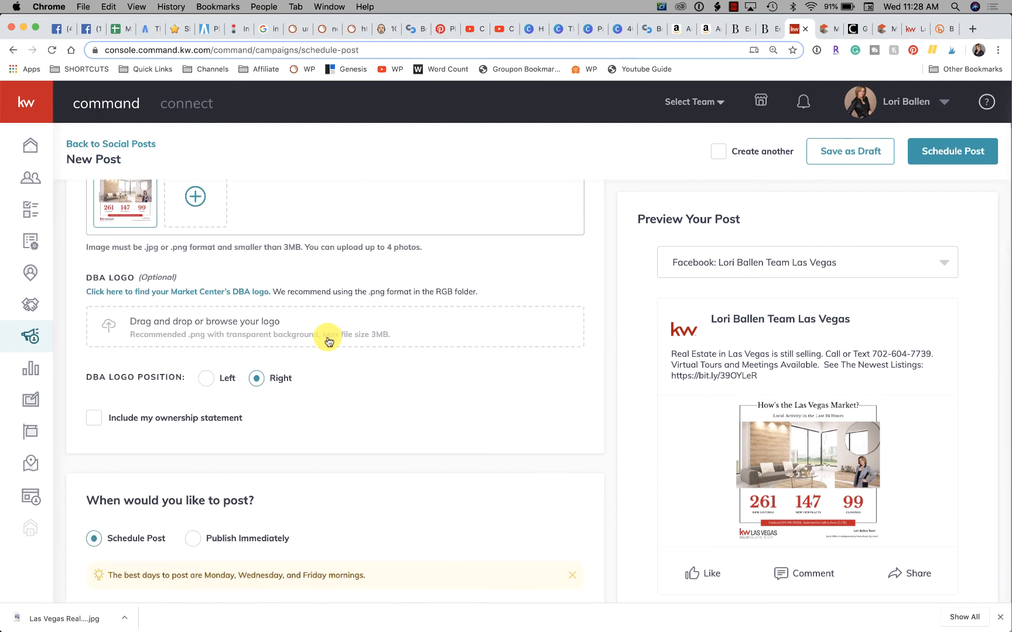
scroll(328, 341, down, 4)
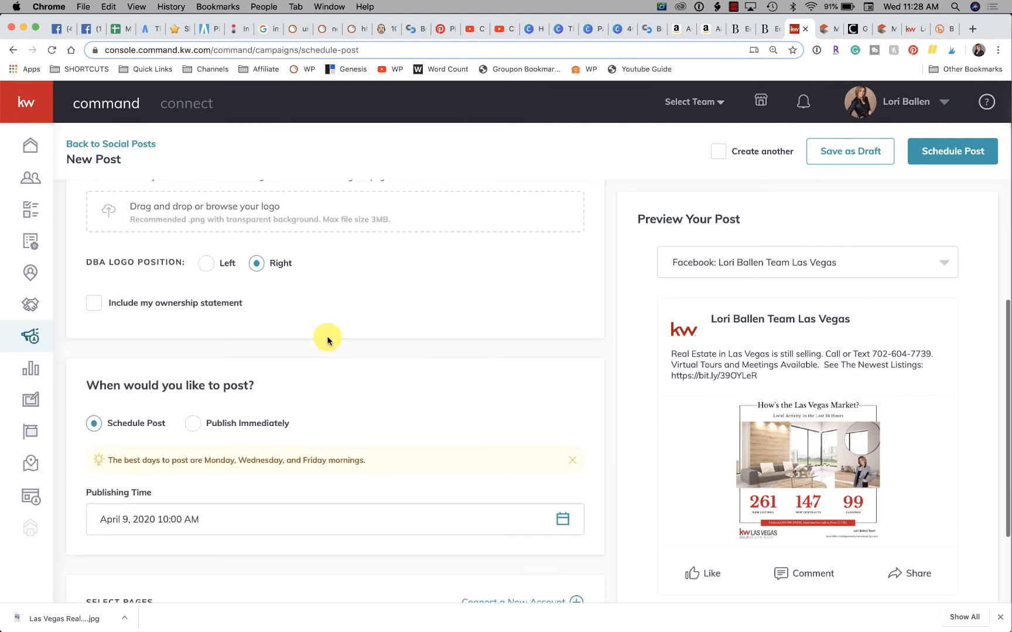
scroll(327, 339, down, 5)
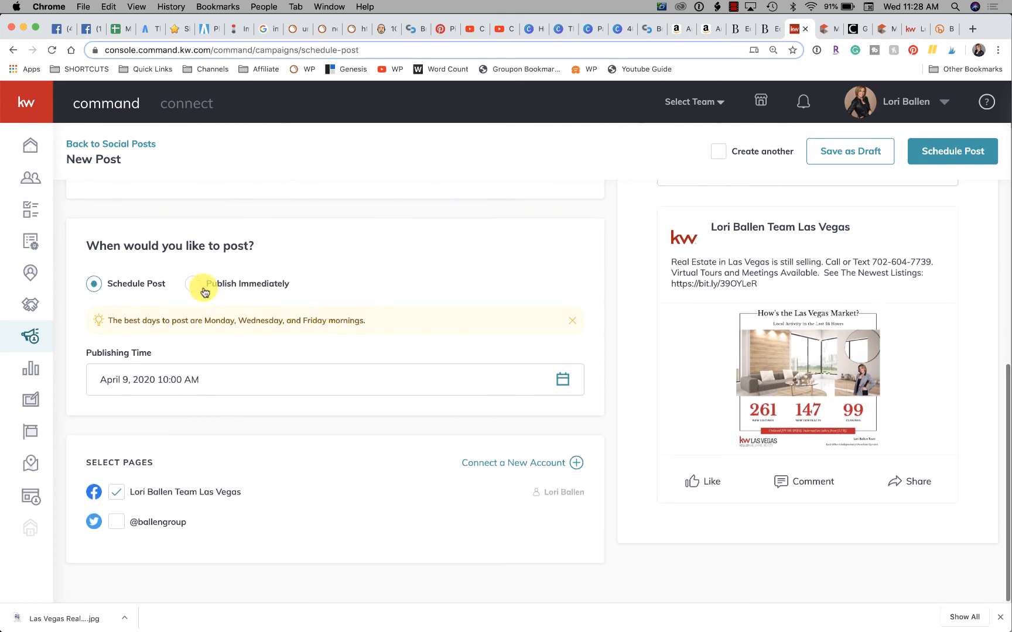
click(204, 292)
Step: Add the Twitter account to the selected pages alongside Facebook, publish the post and confirm
scroll(505, 332, up, 15)
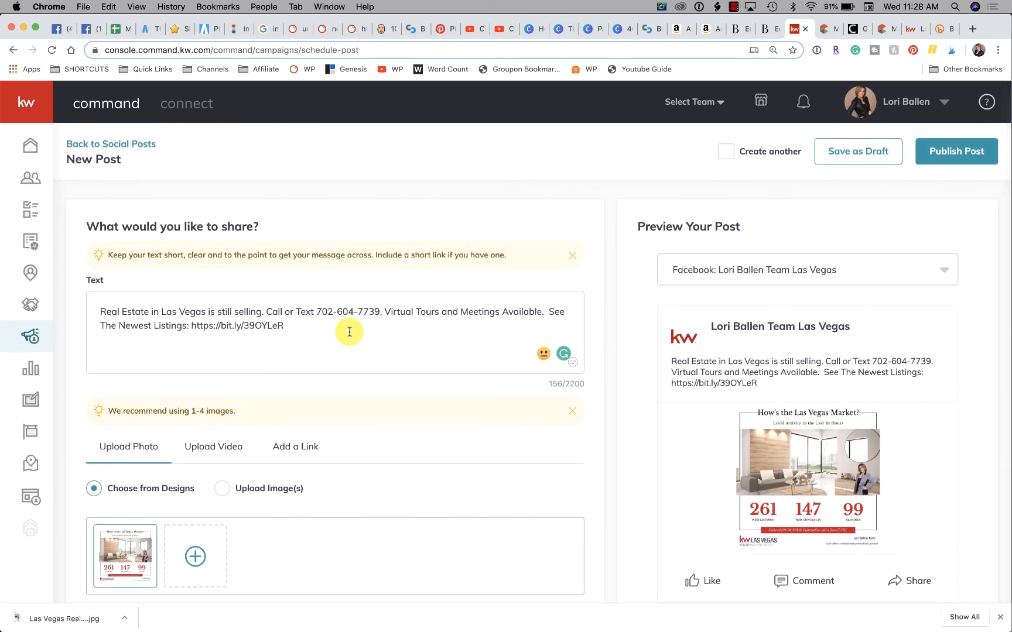
scroll(349, 332, down, 12)
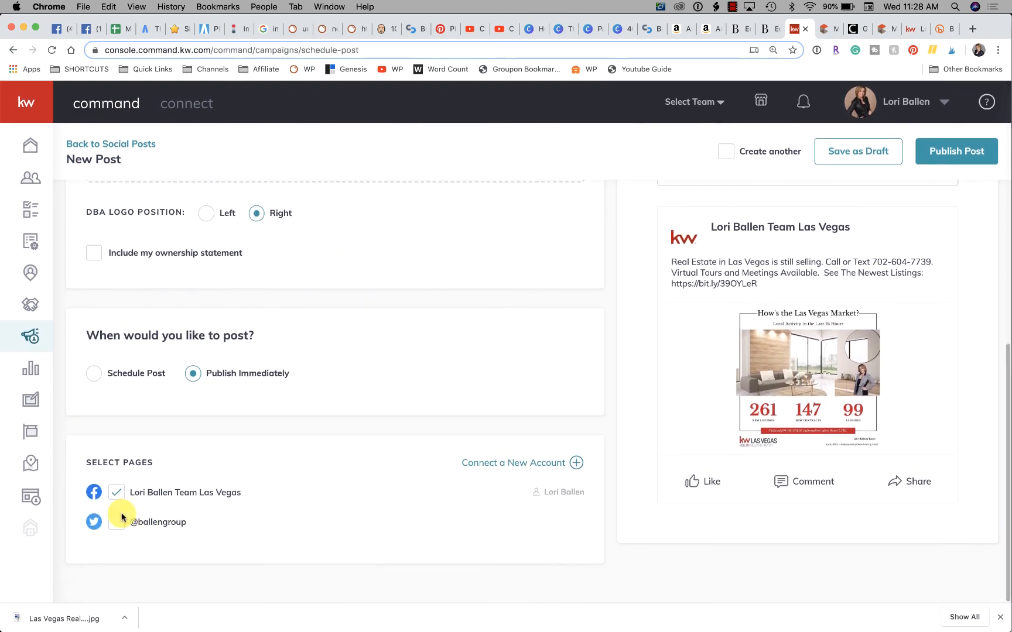
click(118, 522)
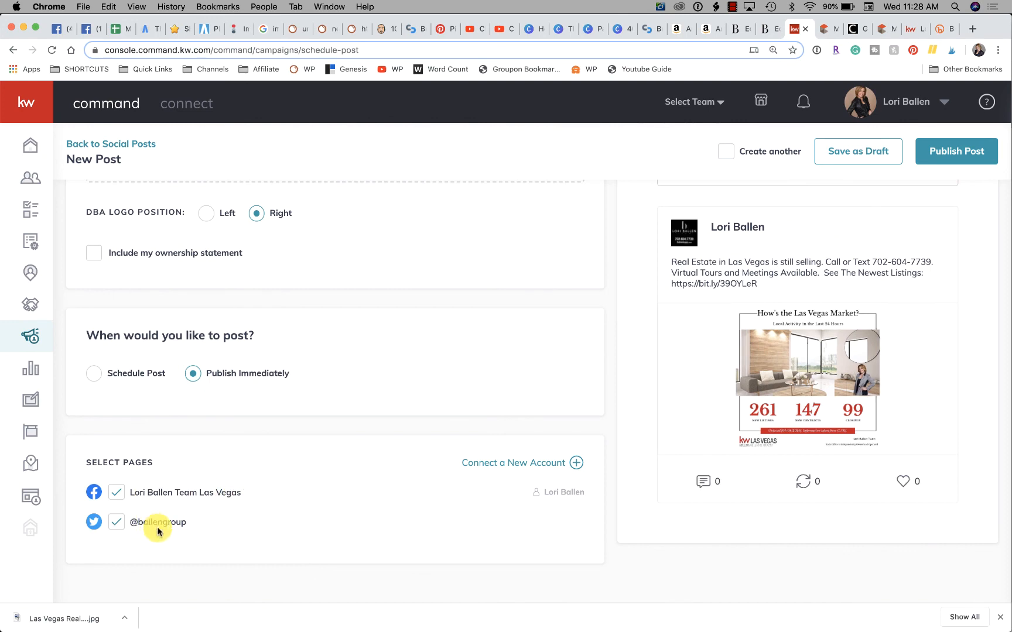
scroll(395, 486, up, 12)
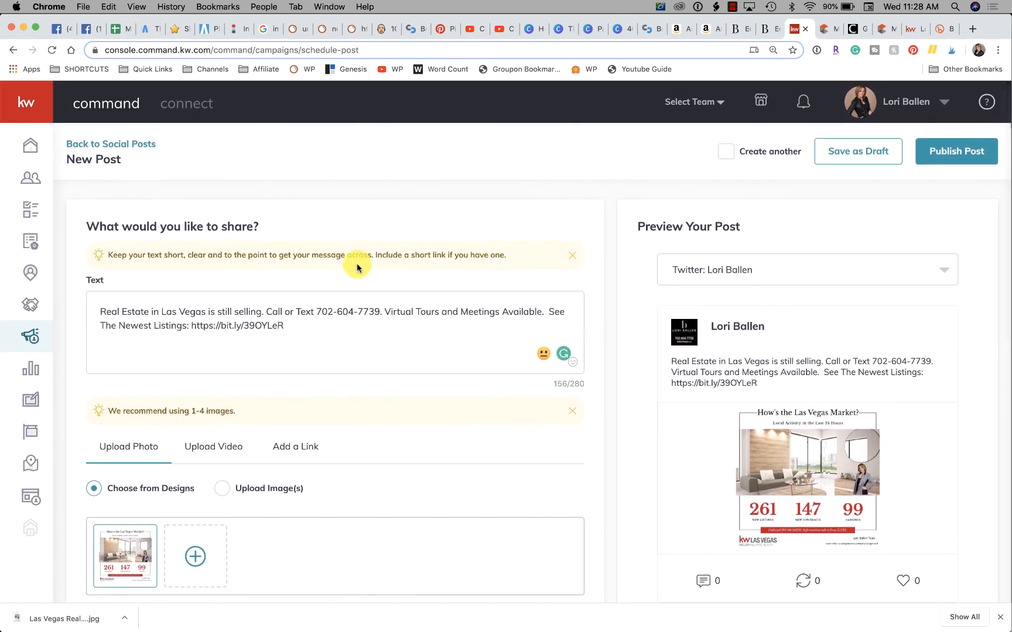
click(951, 153)
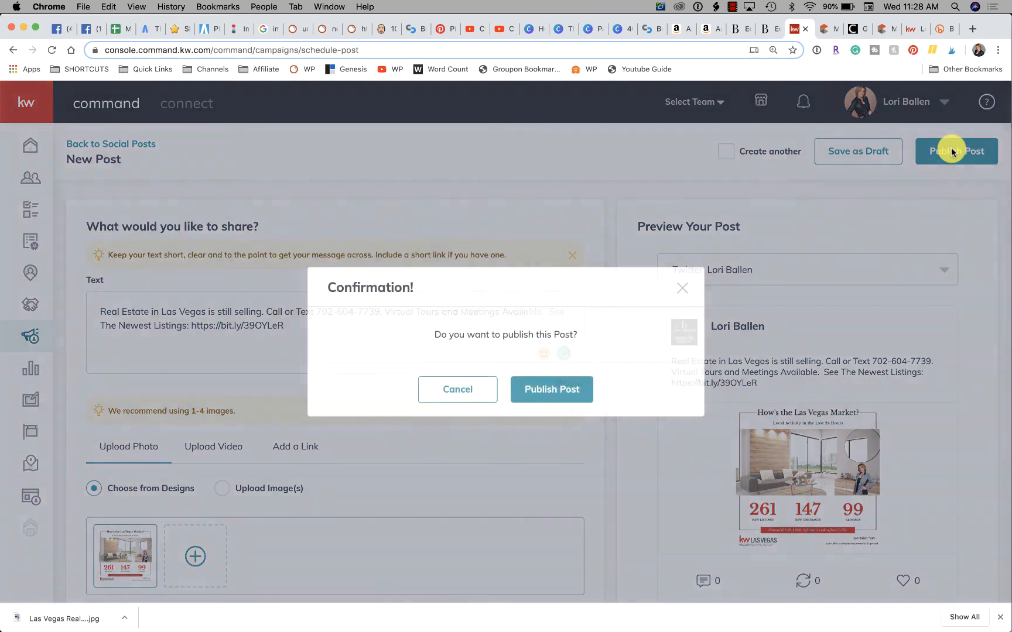
click(552, 389)
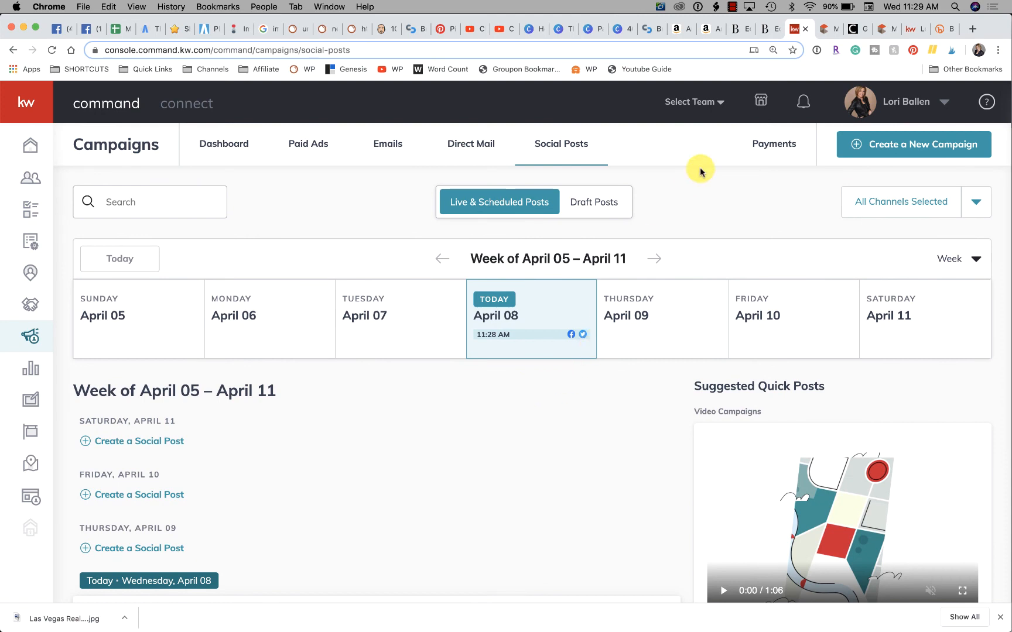
click(732, 6)
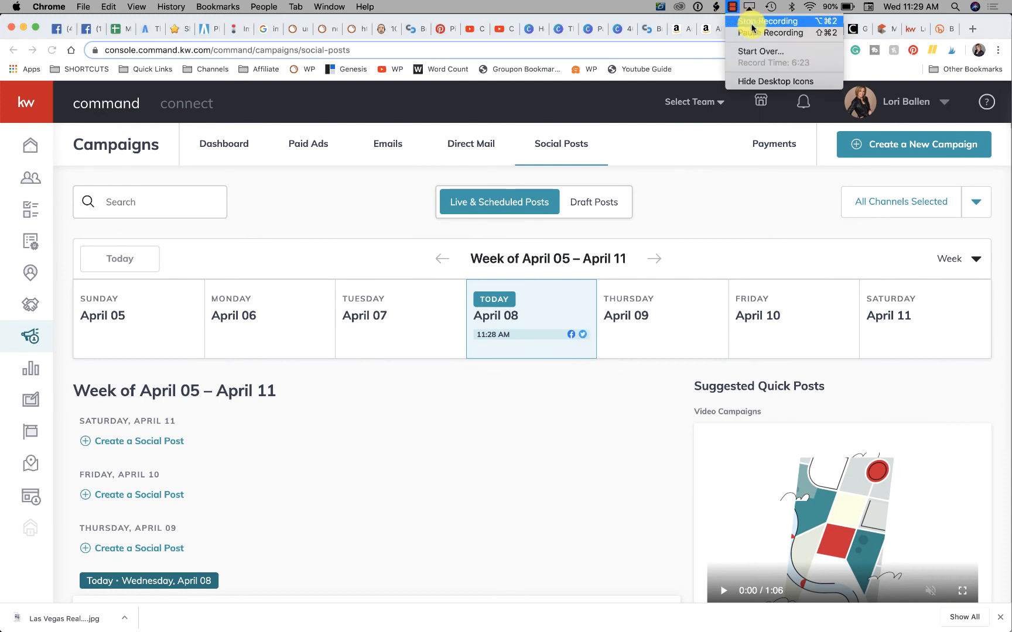